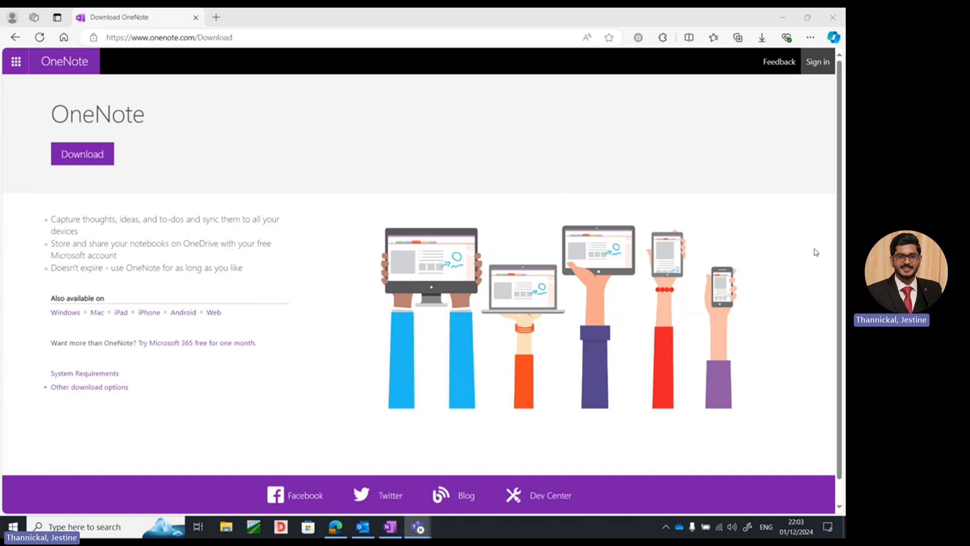
Step: Switch to OneNote and look through New Section 1 and New Section 2 of the set notebook
click(390, 527)
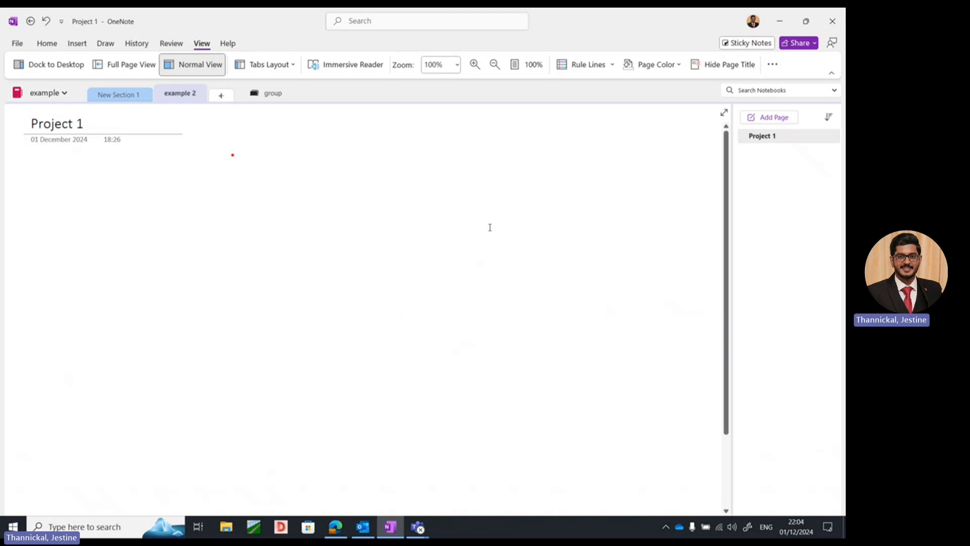
click(52, 96)
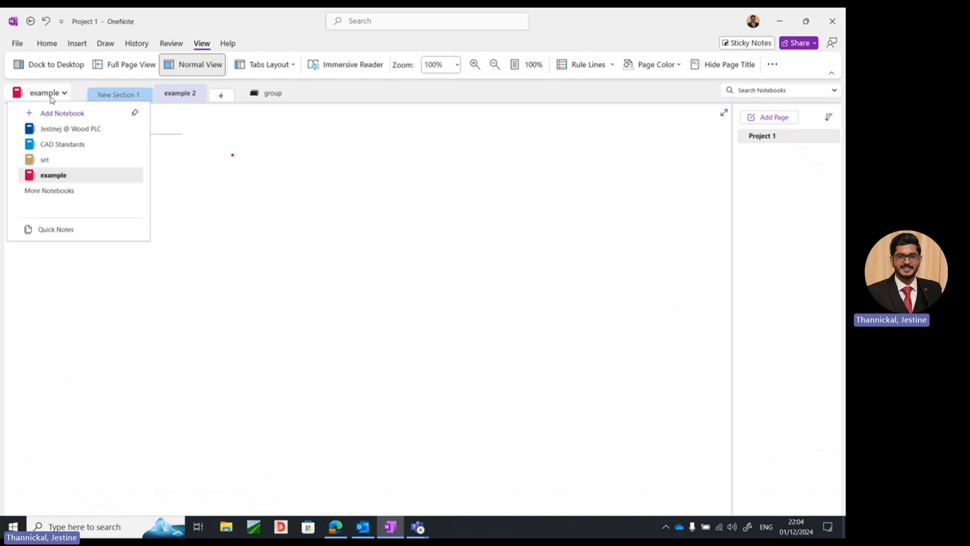
click(46, 161)
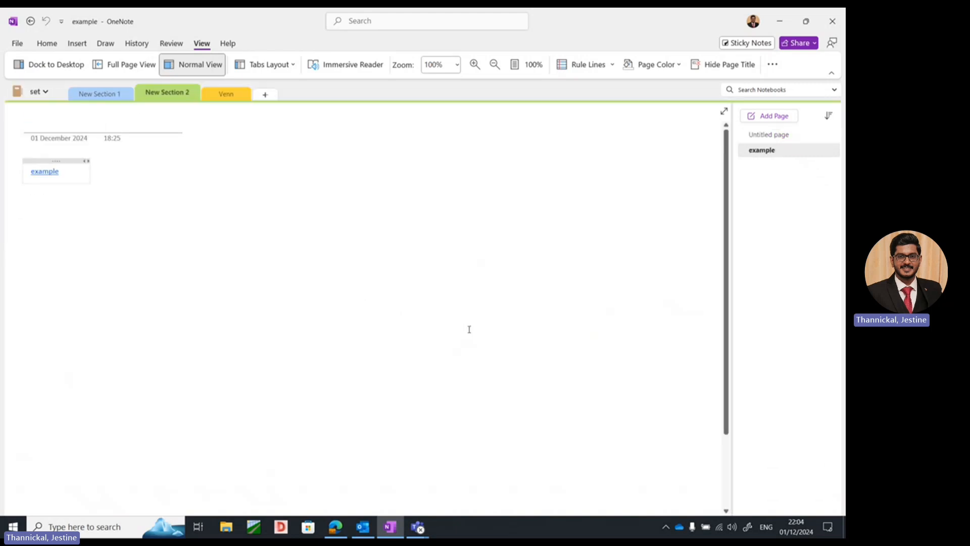
click(99, 93)
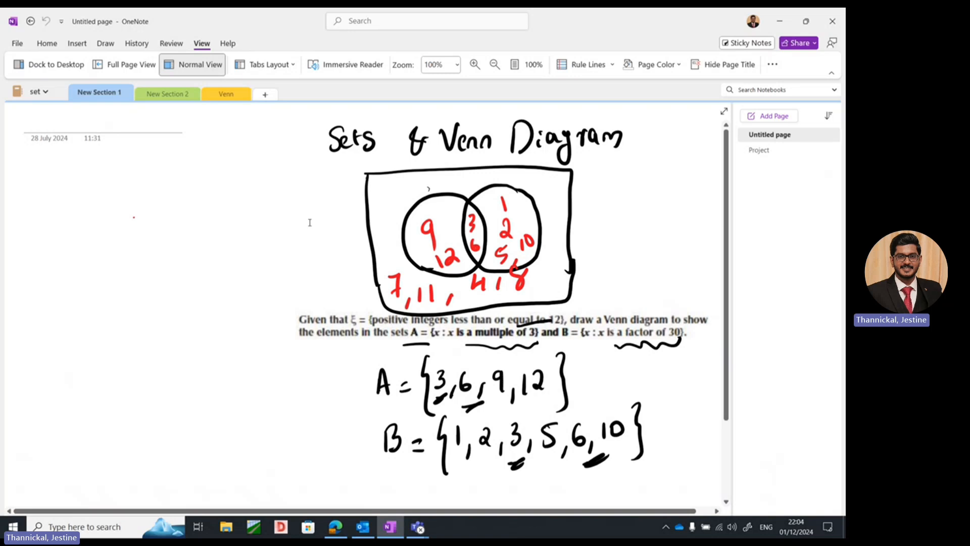
click(45, 96)
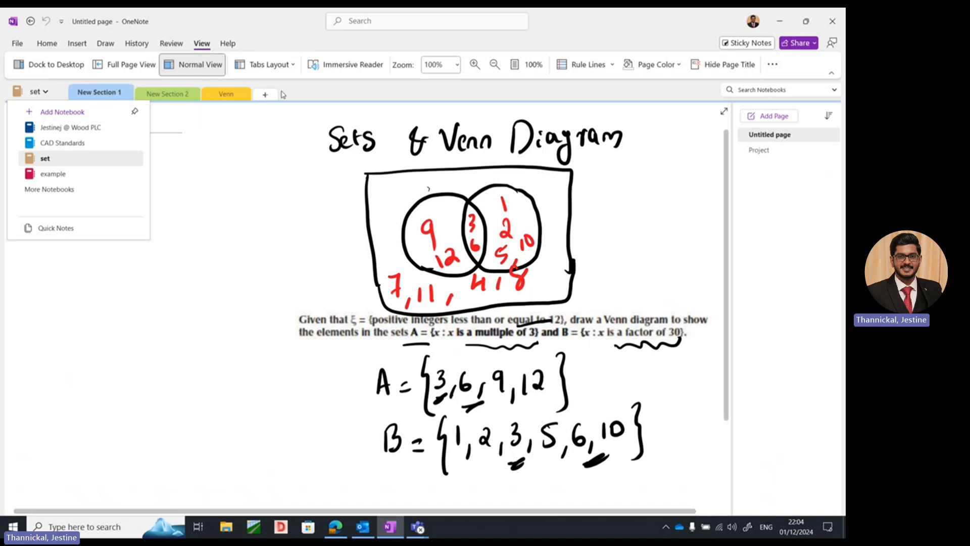
click(172, 95)
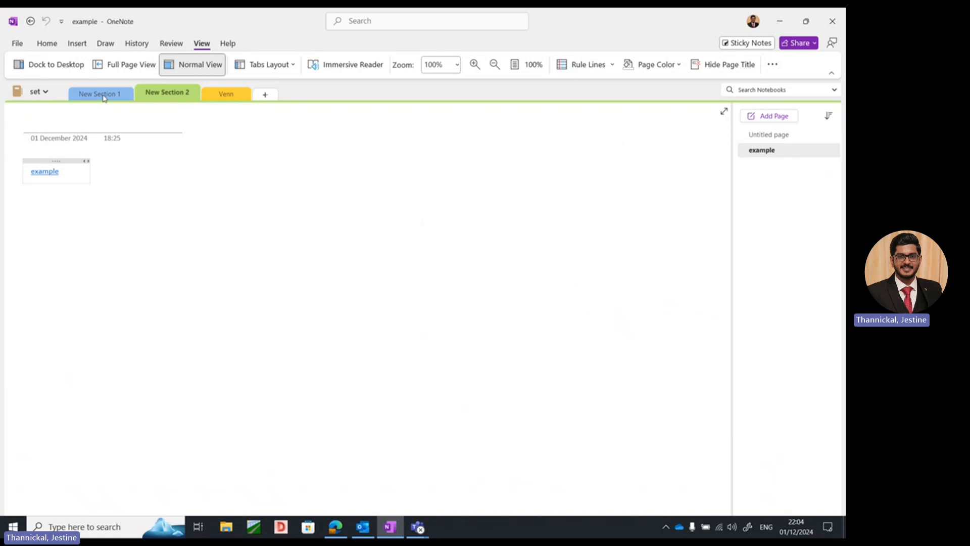
Step: Title the untitled page in New Section 1 of the set notebook "example 1"
click(76, 98)
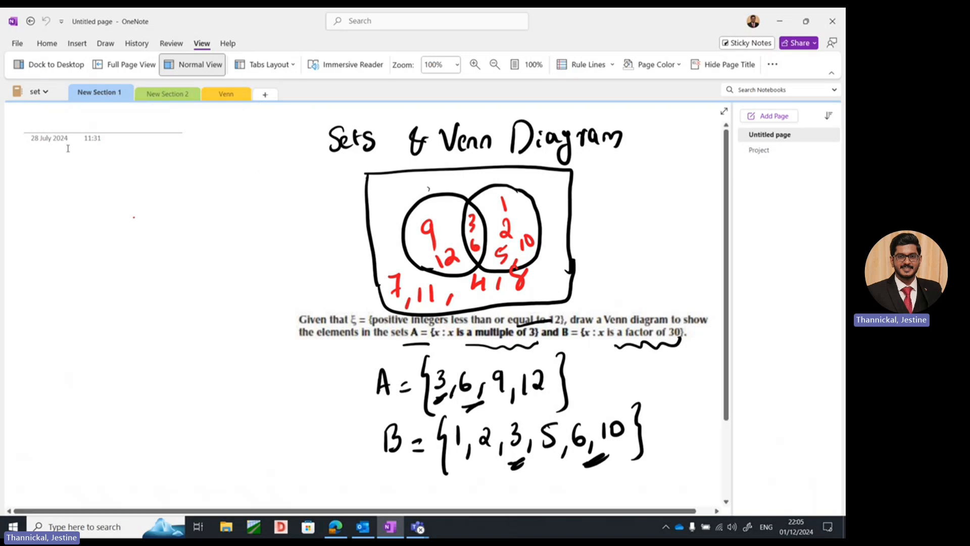
click(52, 124)
text(exampl)
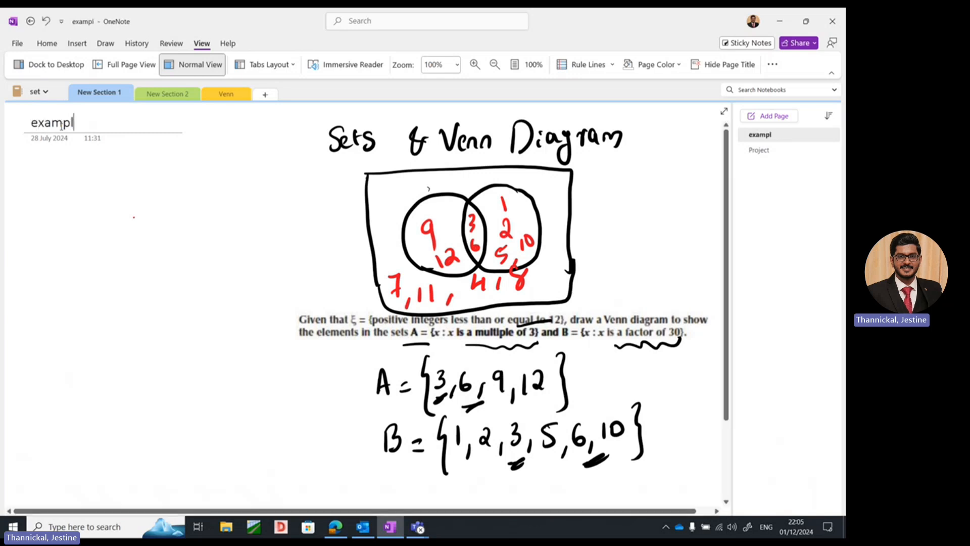
text(e 1)
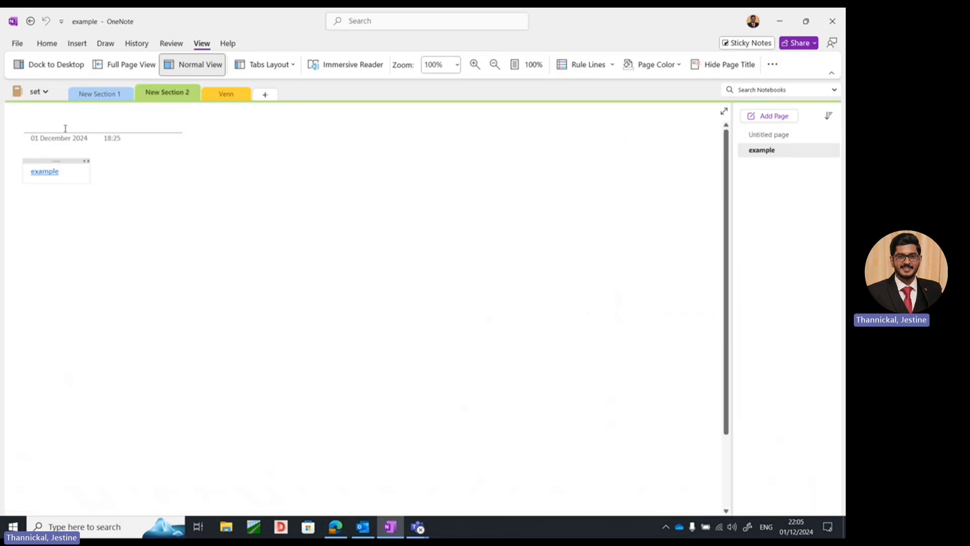
Step: Title the page containing the example link in New Section 2 "Example 2"
click(66, 128)
text(ex)
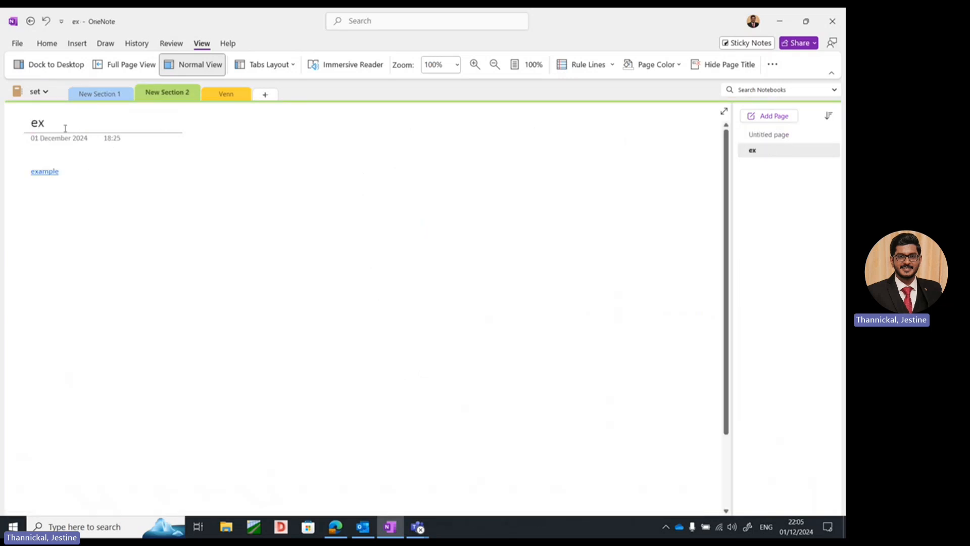
text(ample 2)
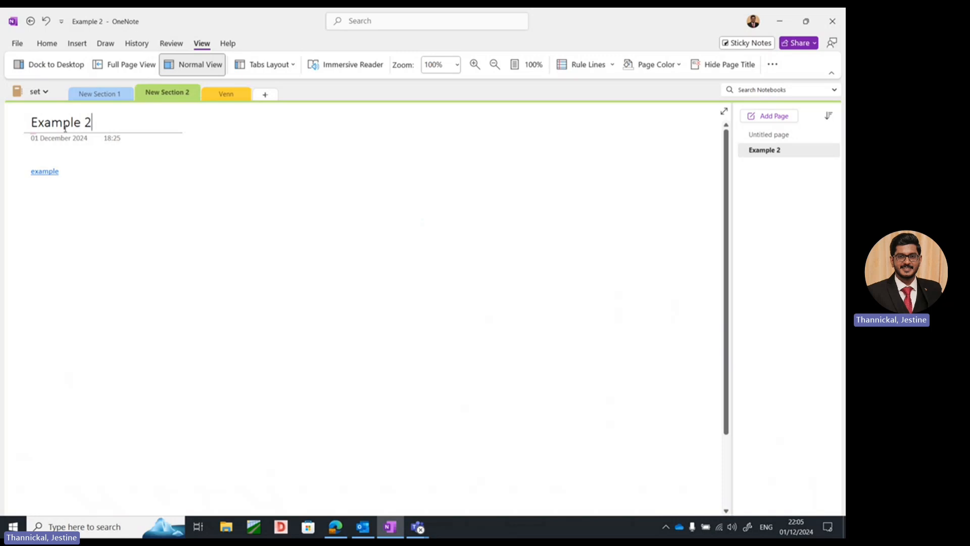
Step: Create a section group named project1 in the set notebook, and look inside it before returning to the Venn section
click(230, 100)
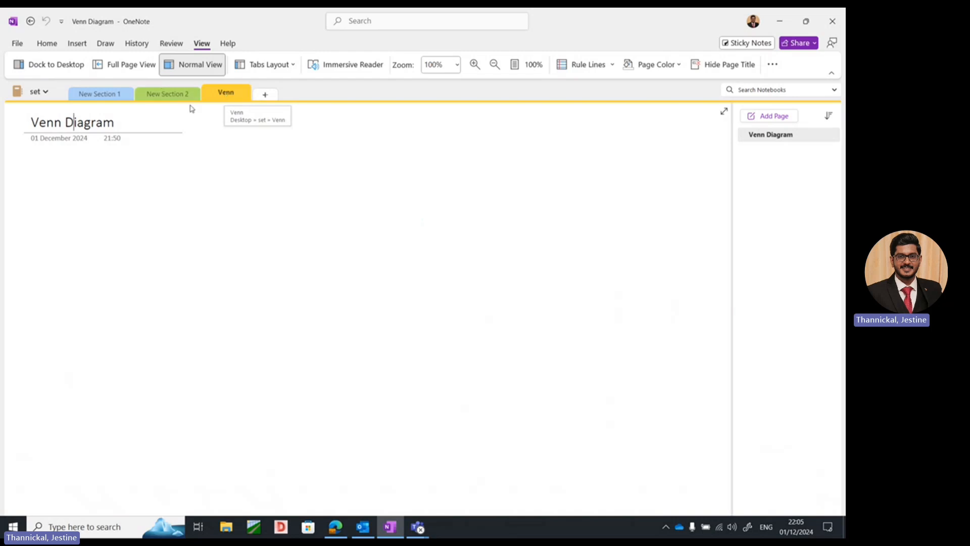
right_click(229, 98)
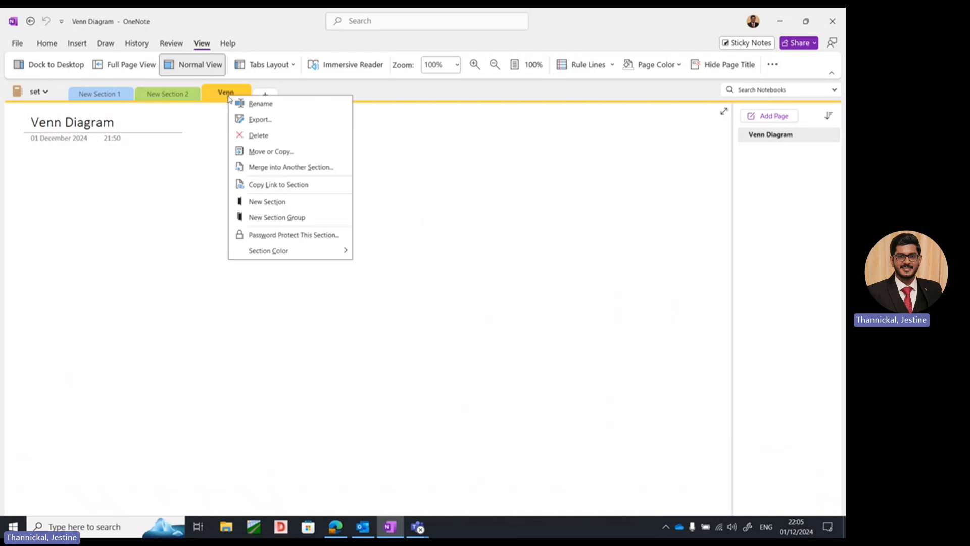
click(283, 218)
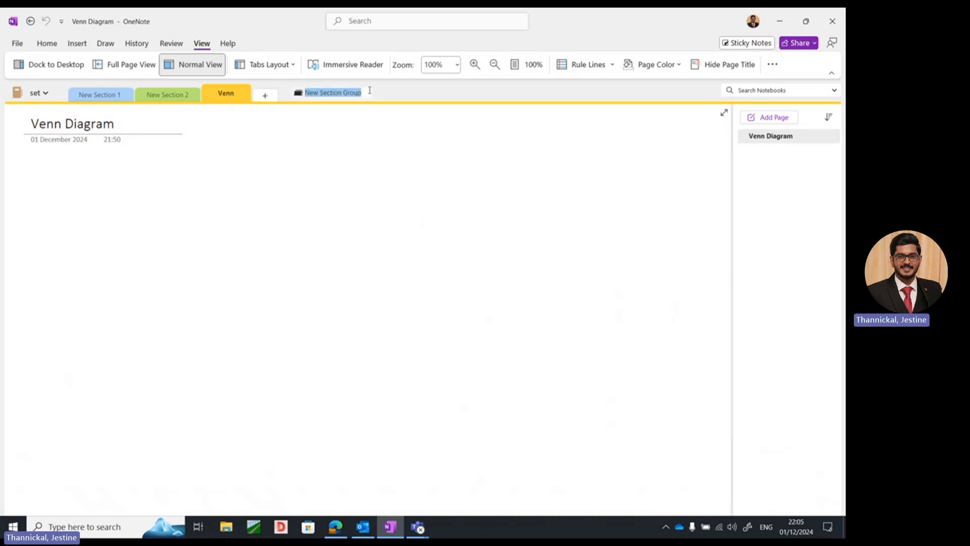
text(project1)
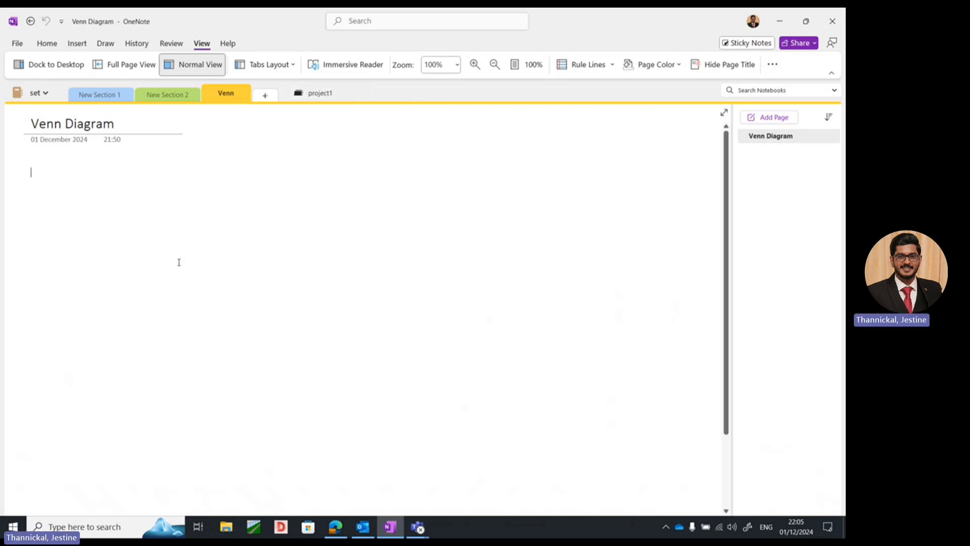
click(311, 96)
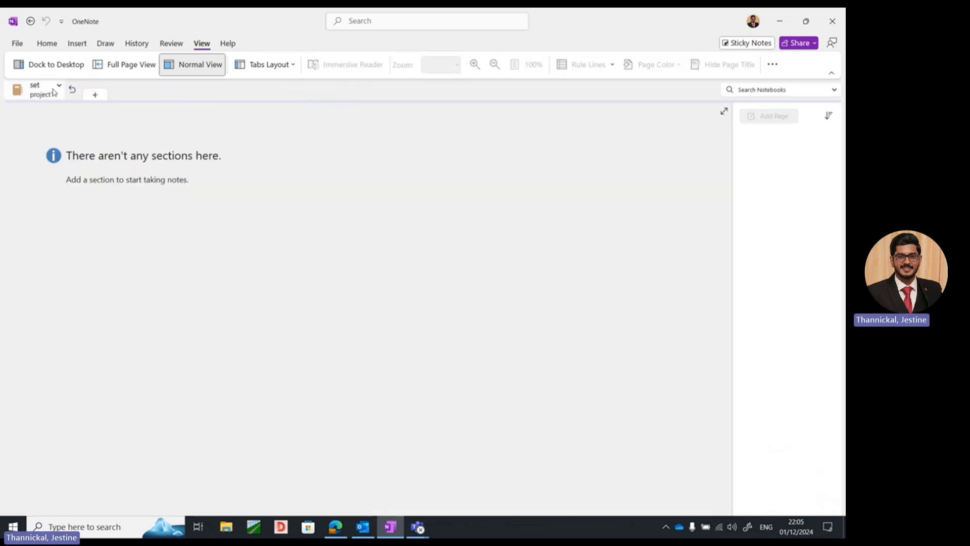
click(73, 91)
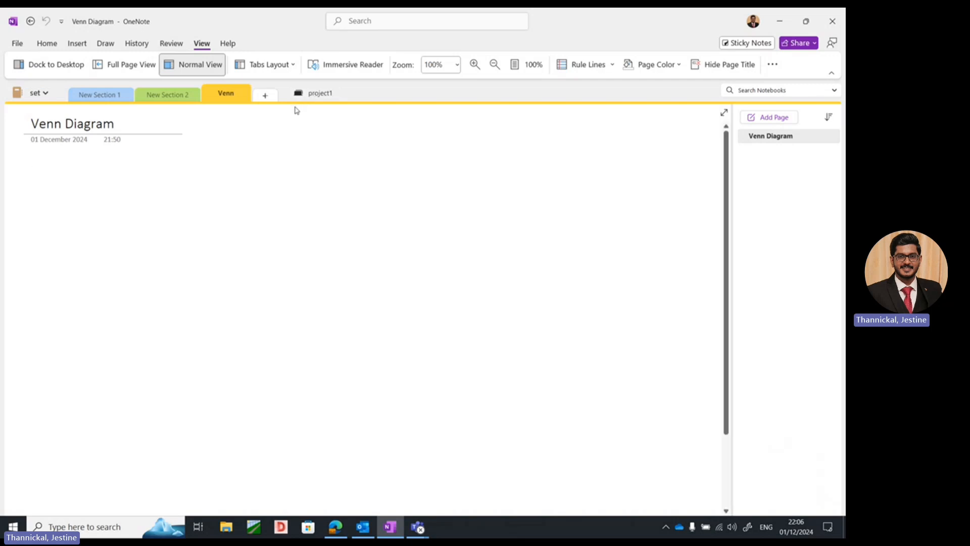
Step: Switch from the set notebook to the example notebook
click(43, 100)
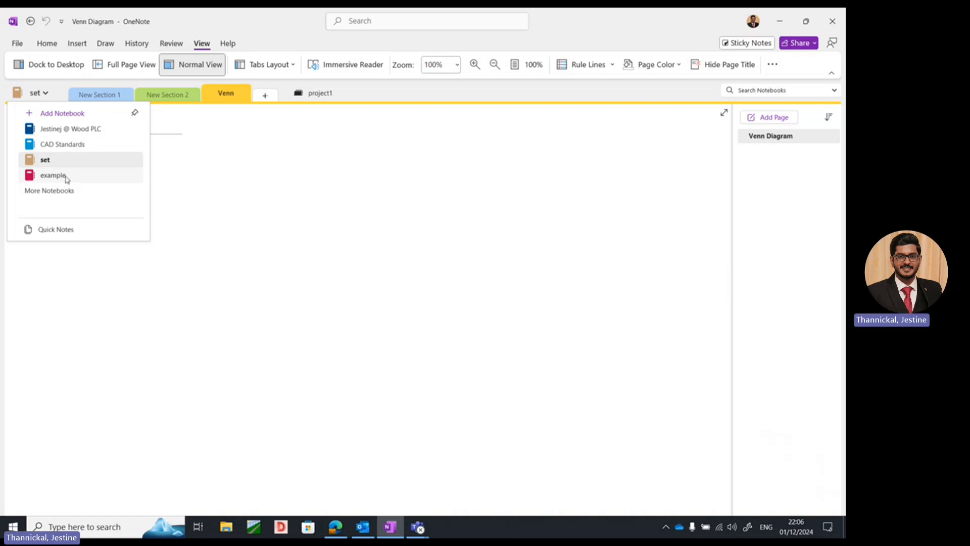
right_click(69, 178)
key(Escape)
click(55, 179)
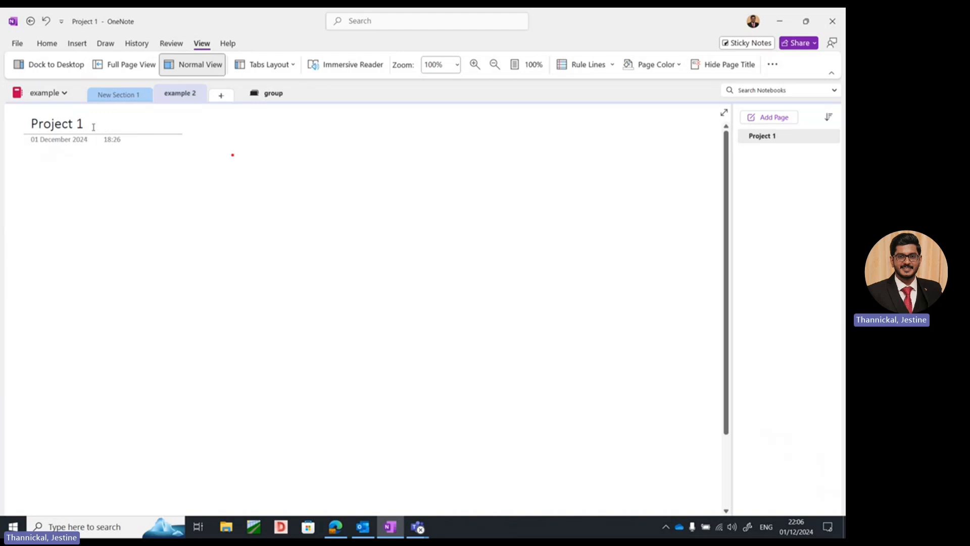
Step: Add a note reading "What is the thing which" below the title on the Project 1 page
click(91, 174)
text(what)
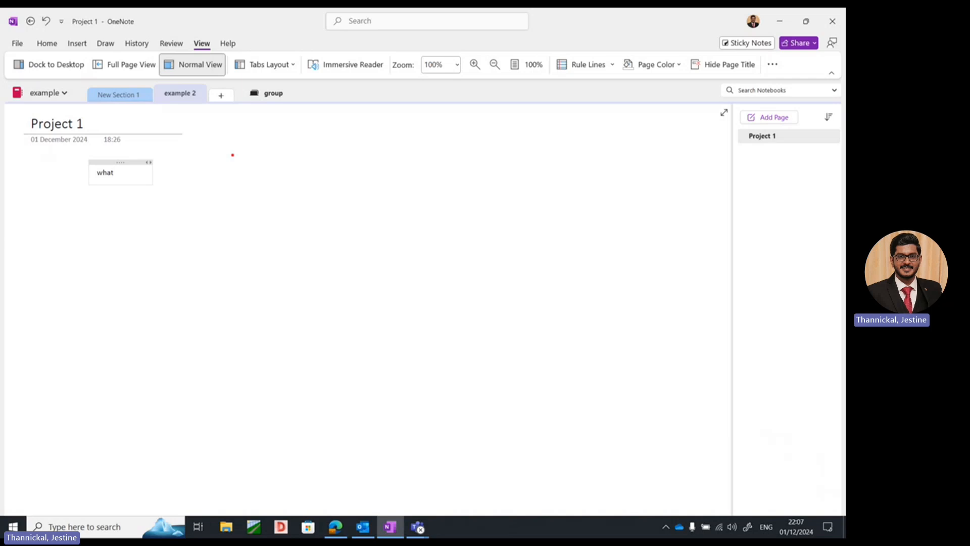
text( is)
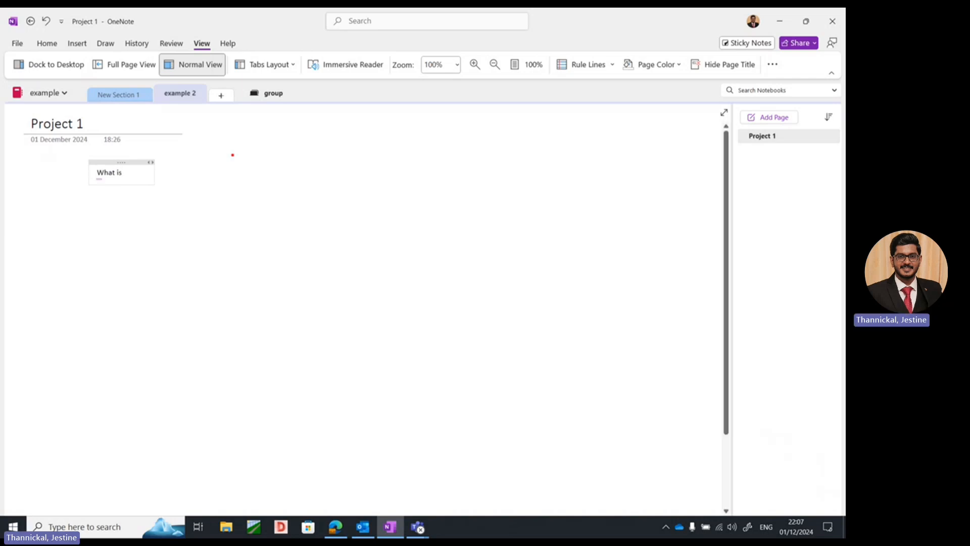
text( the thing)
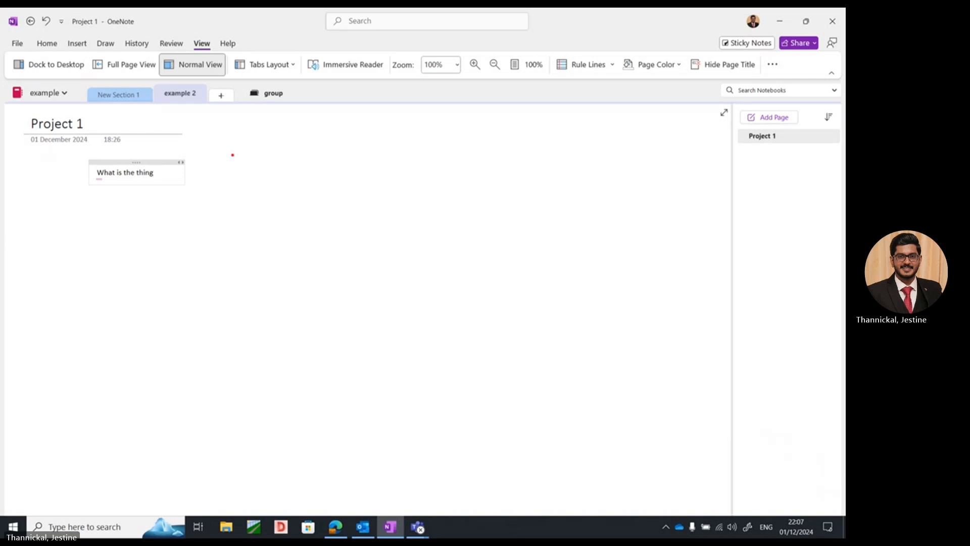
text( which)
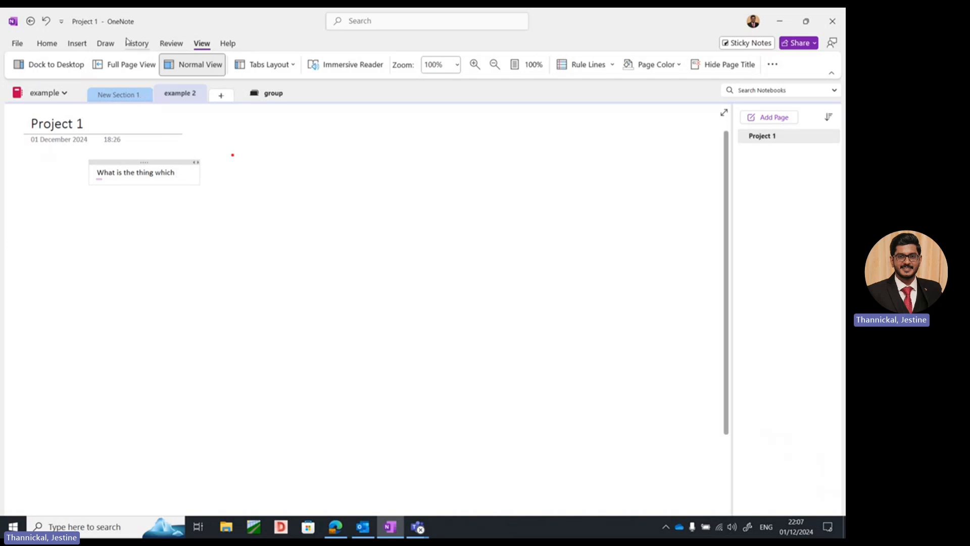
Step: Apply the Important tag to the "What is the thing which" note
click(55, 45)
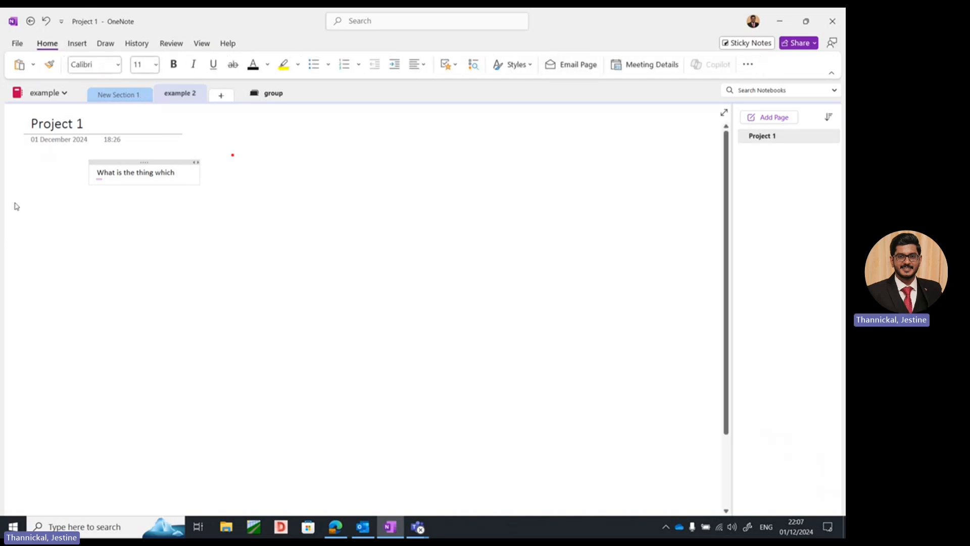
click(98, 171)
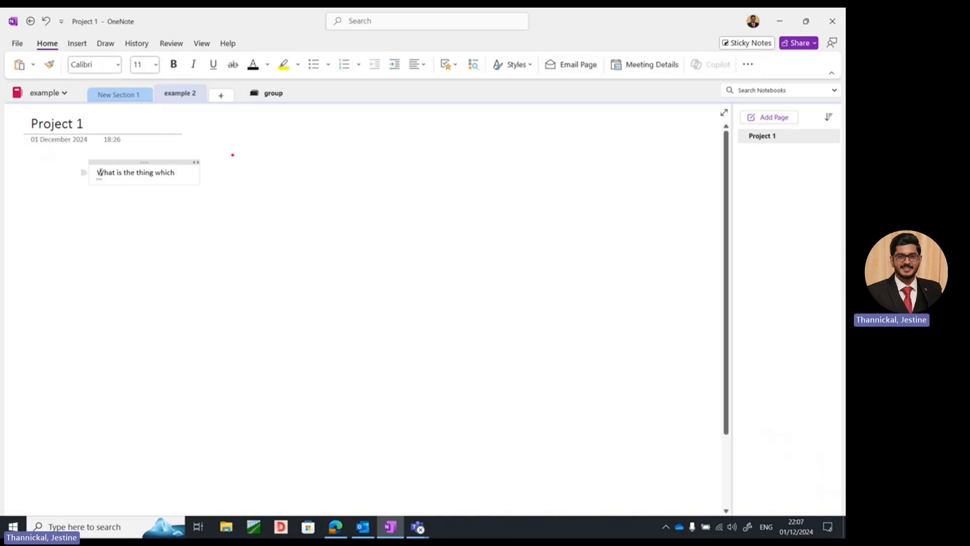
click(454, 68)
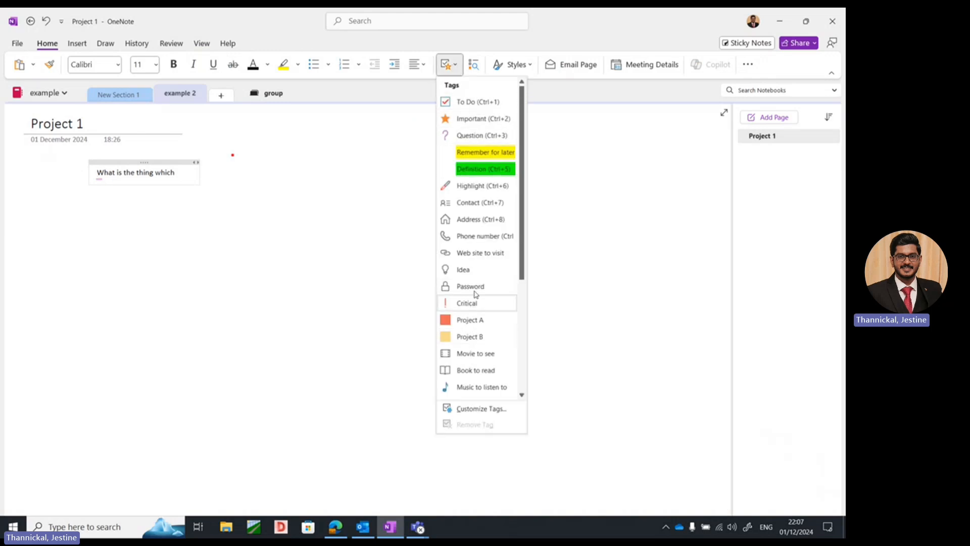
click(471, 122)
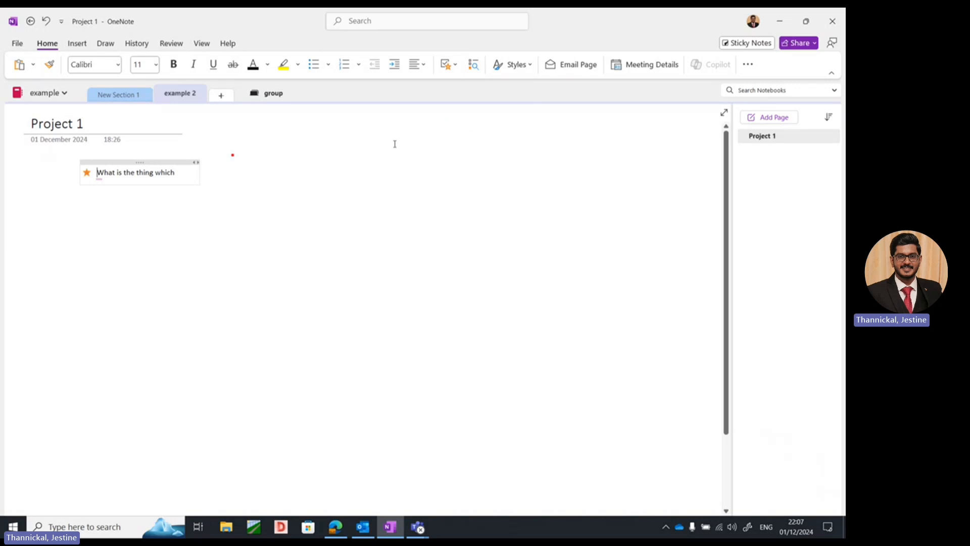
click(449, 66)
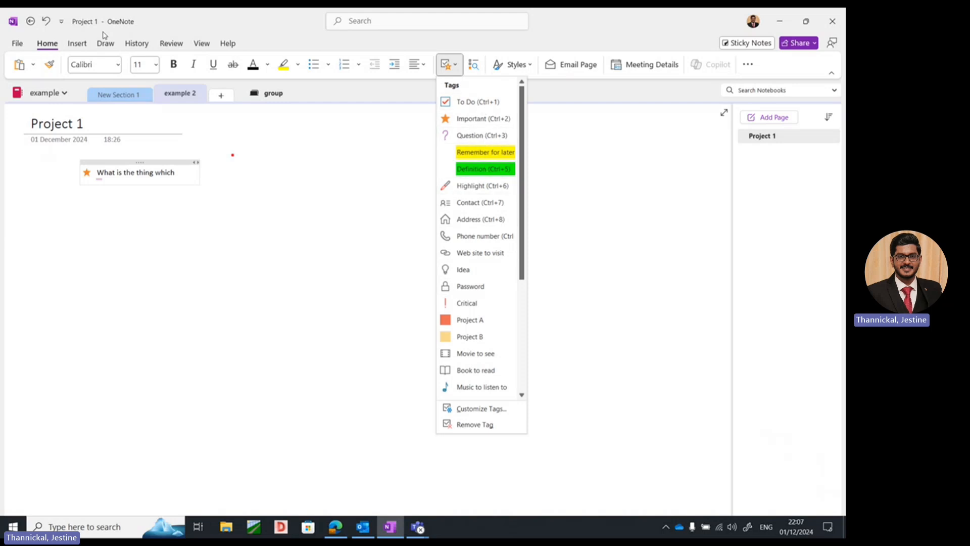
click(80, 45)
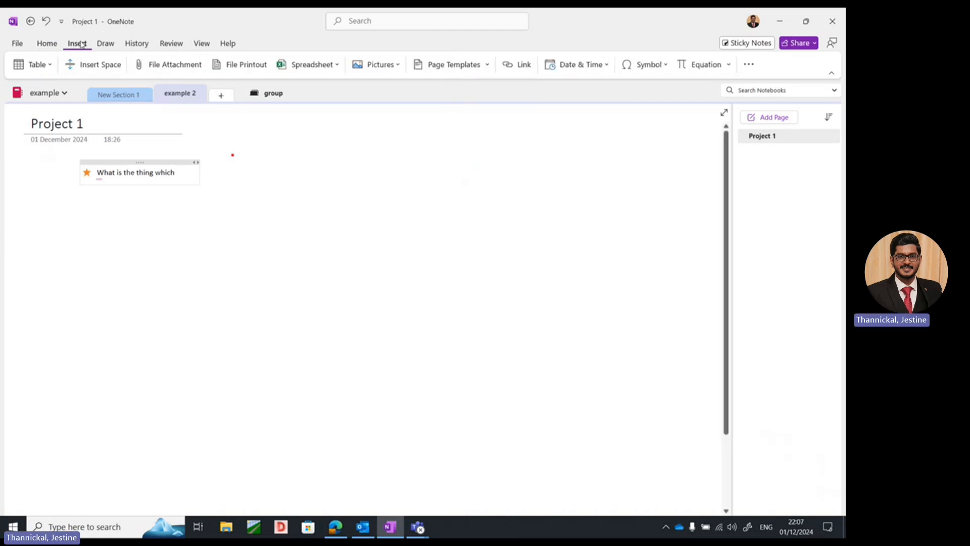
Step: Set the Office theme to Black in the general OneNote options
click(17, 44)
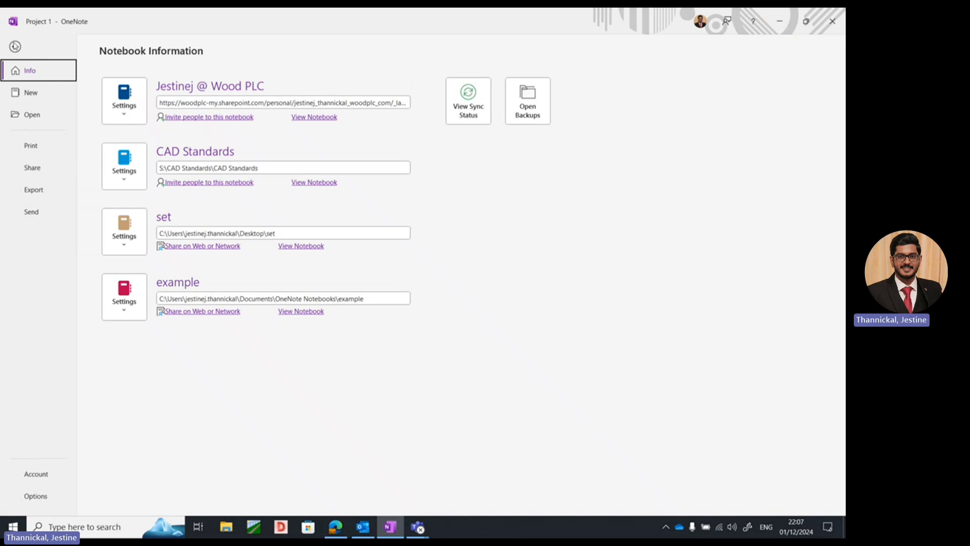
click(15, 46)
click(19, 48)
click(35, 496)
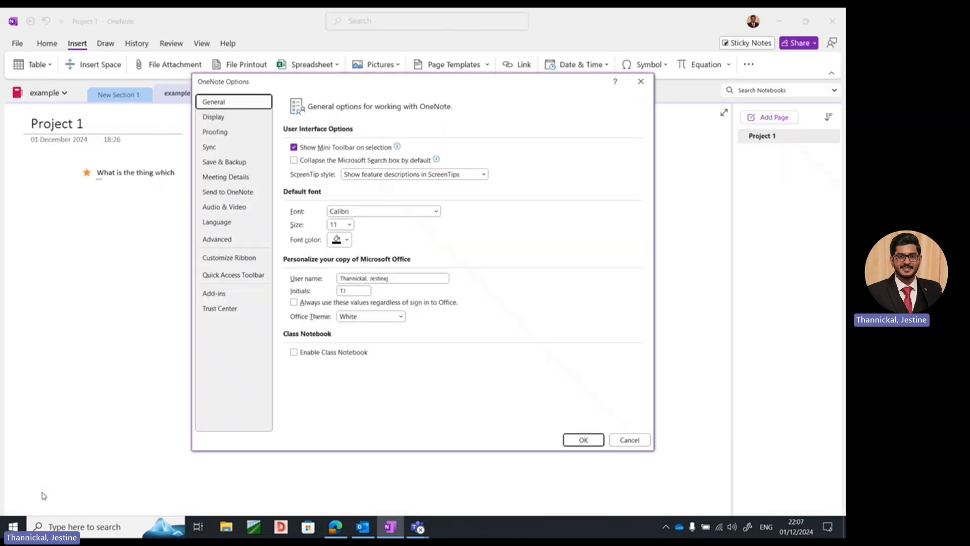
click(393, 316)
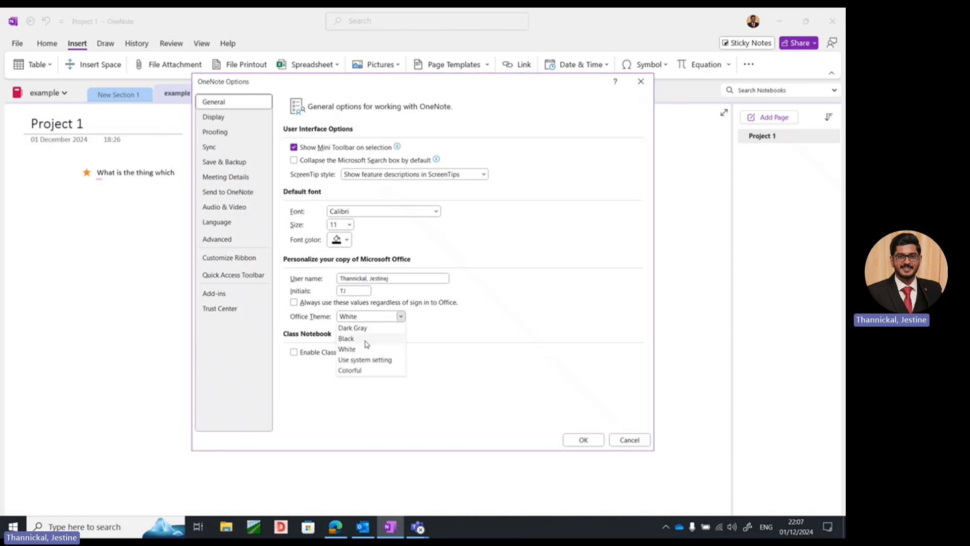
click(367, 341)
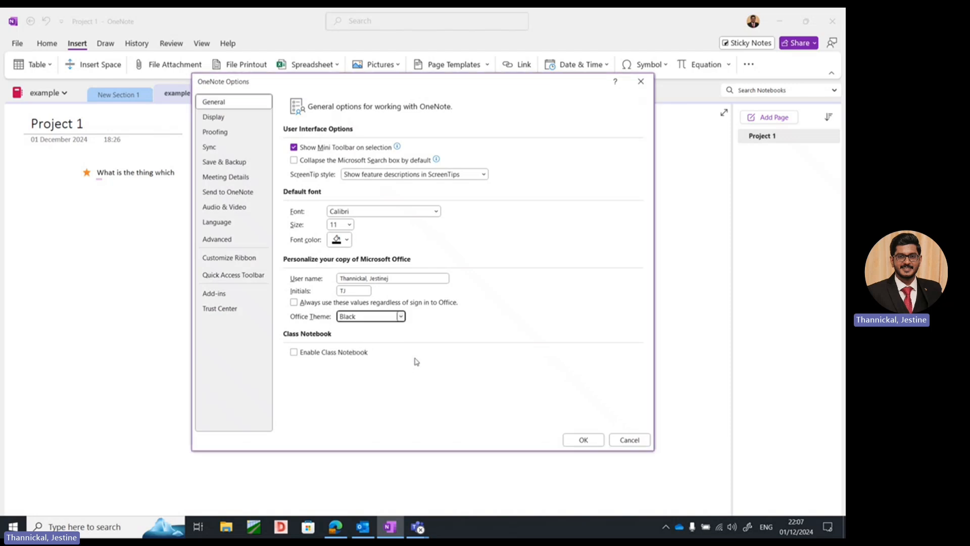
click(583, 440)
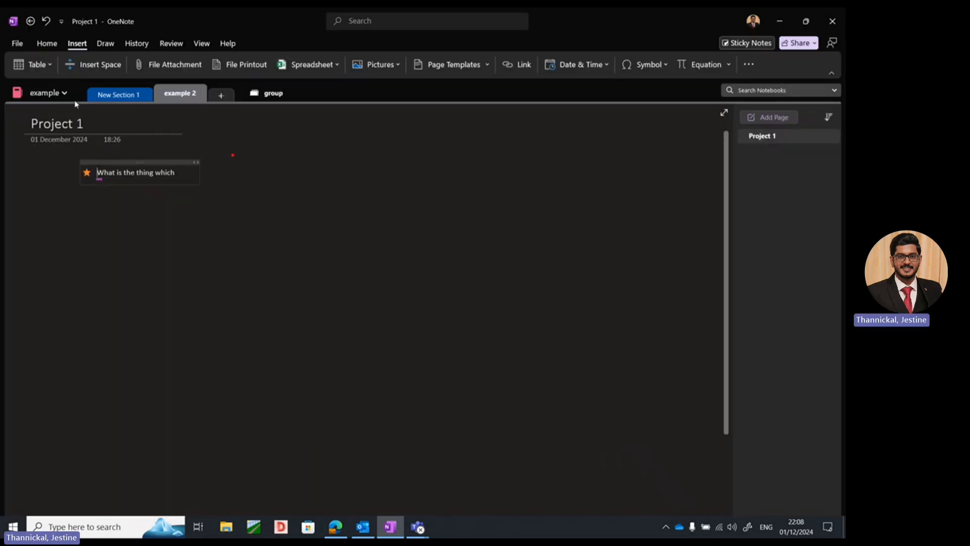
Step: Set the Office theme to White in the general OneNote options
click(22, 46)
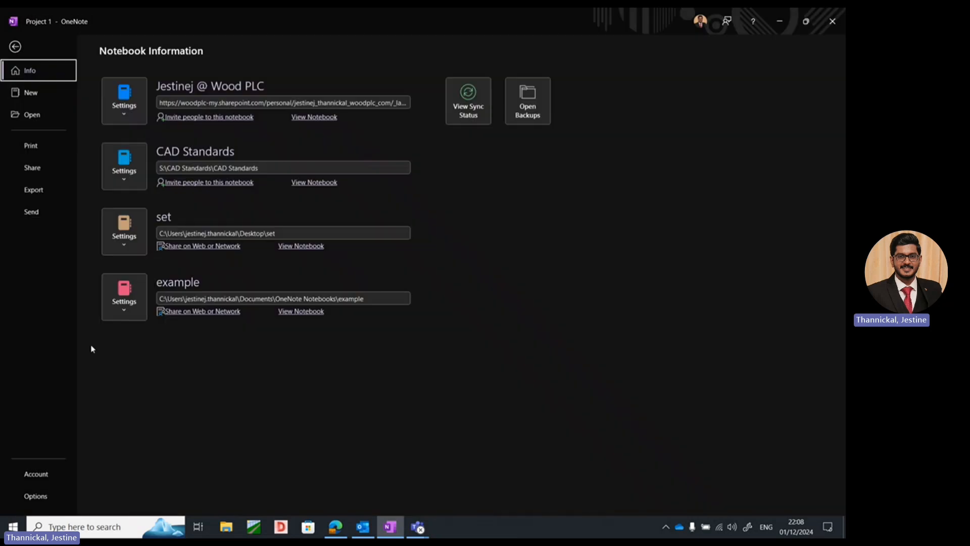
click(44, 497)
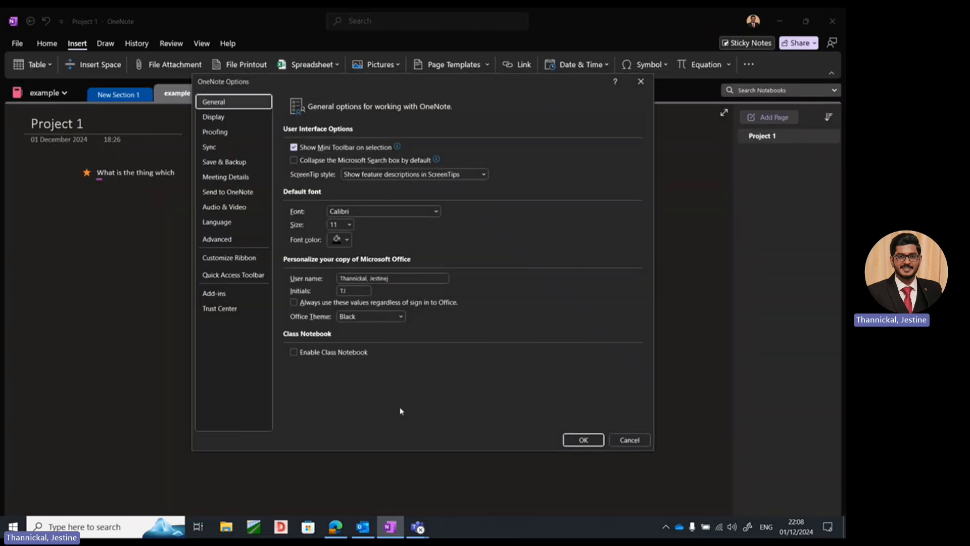
click(400, 317)
click(356, 348)
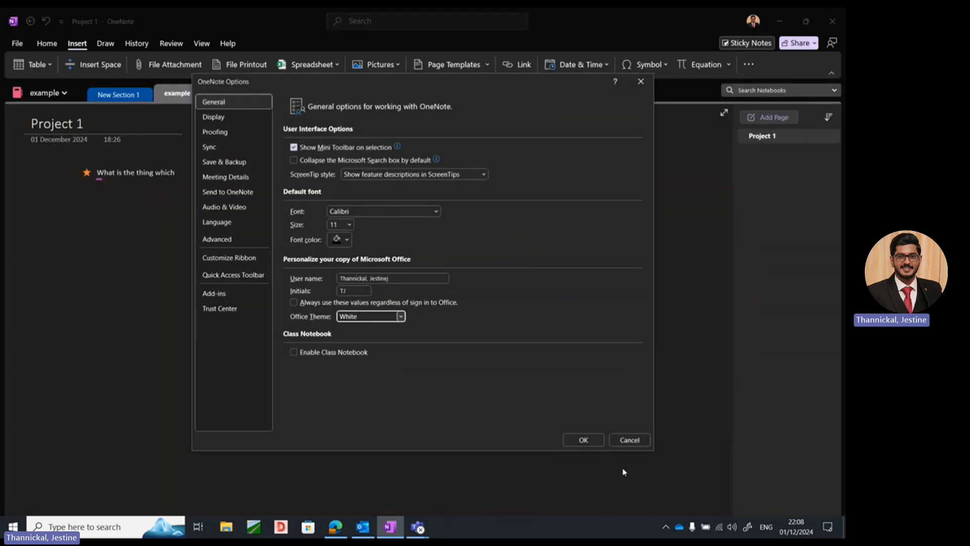
click(599, 441)
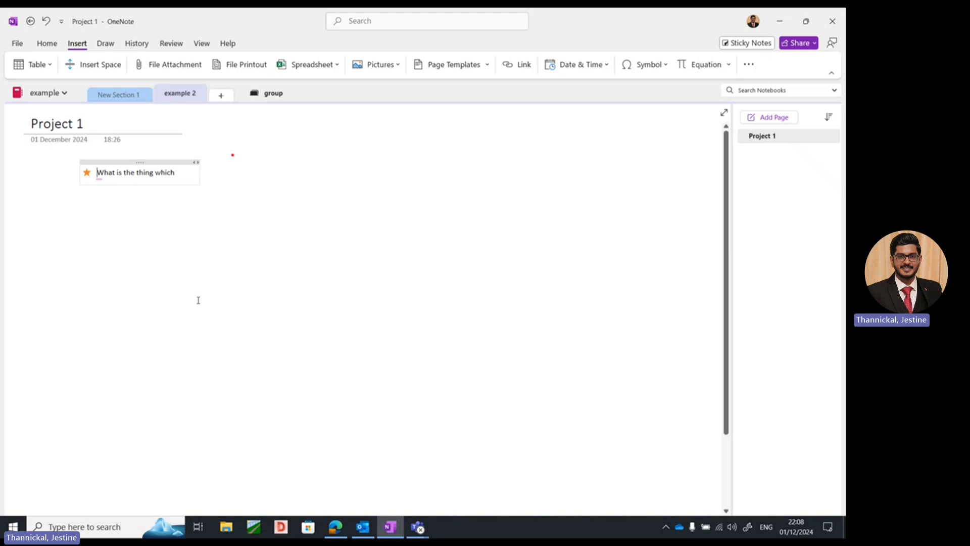
Step: Sketch a three-dimensional box in the middle of the Project 1 page with the red 1 mm pen
click(106, 43)
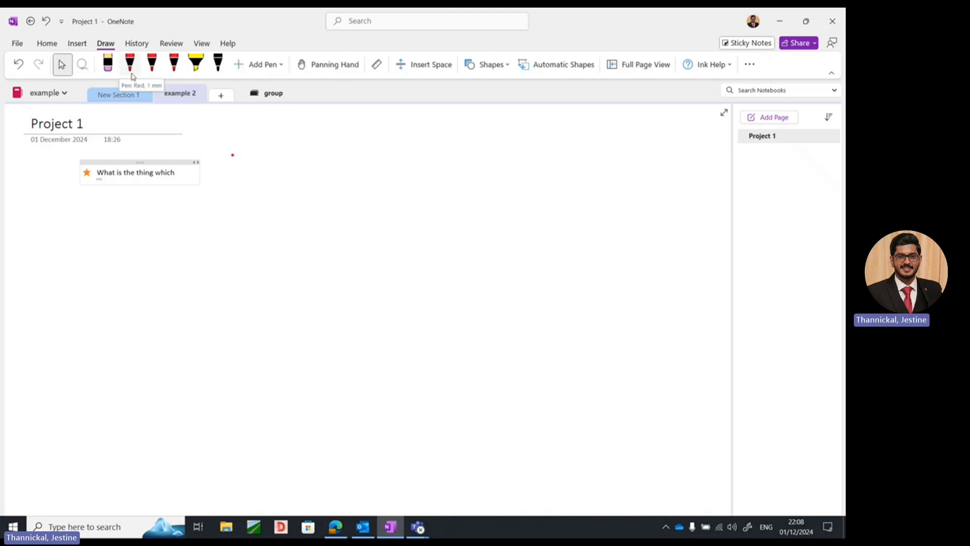
click(139, 70)
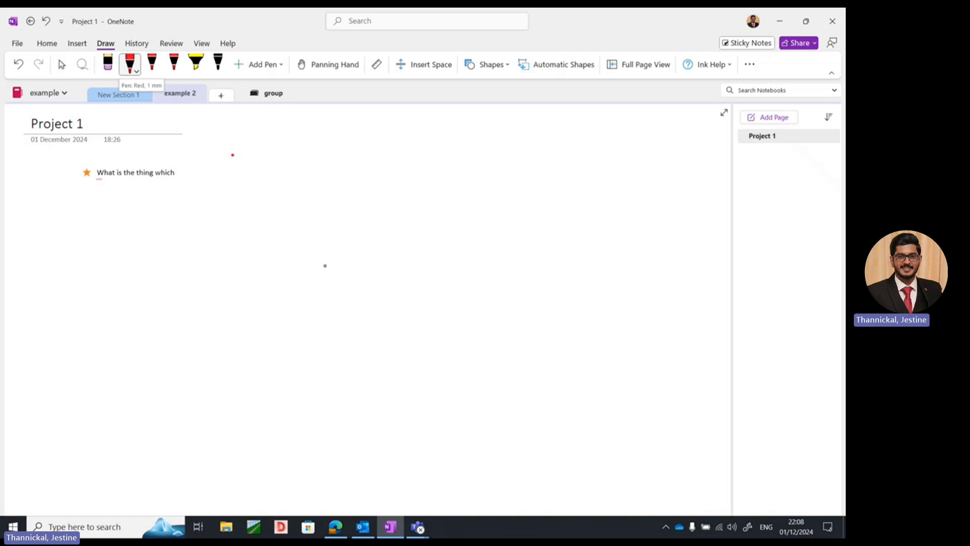
drag(328, 255, 329, 332)
mouse_move(329, 255)
mouse_down()
mouse_move(451, 236)
mouse_move(456, 332)
mouse_up()
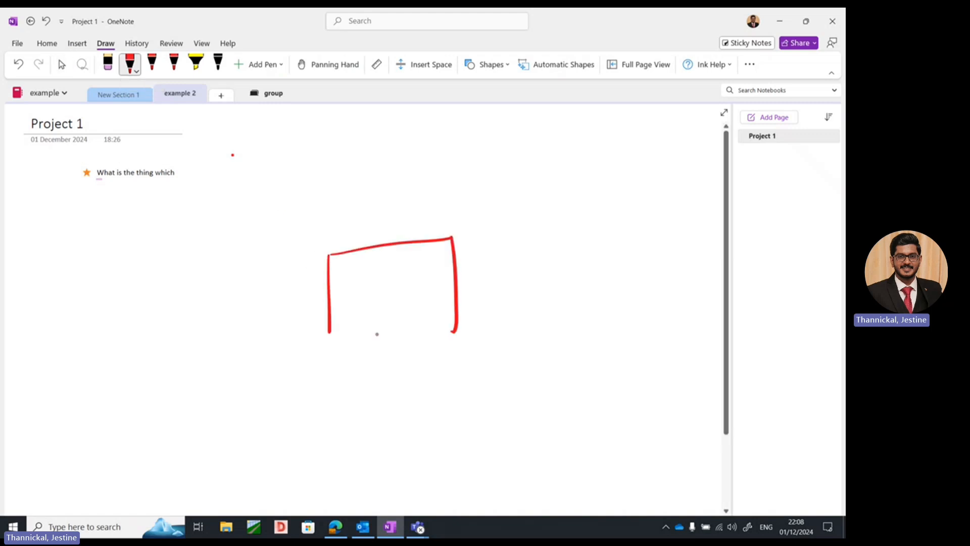
drag(329, 336, 460, 312)
mouse_move(326, 260)
mouse_down()
mouse_move(376, 207)
mouse_move(478, 192)
mouse_move(448, 238)
mouse_up()
mouse_move(475, 183)
mouse_down()
mouse_move(493, 283)
mouse_move(455, 313)
mouse_up()
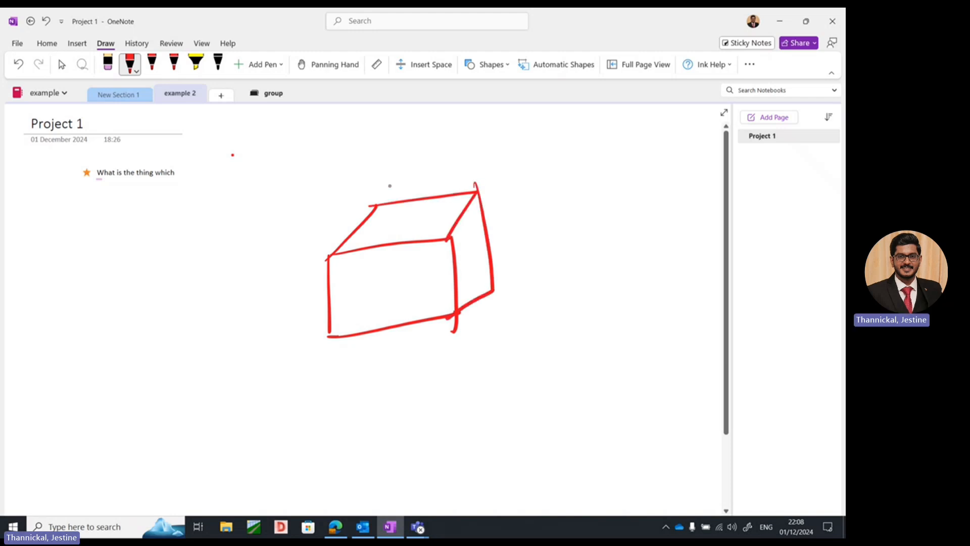
Step: Draw two red force arrows labelled F, one onto the box's top face and one onto its right side, and return to the selection tool
mouse_move(408, 147)
mouse_down()
mouse_move(412, 222)
mouse_move(423, 204)
mouse_up()
mouse_move(559, 219)
mouse_down()
mouse_move(482, 249)
mouse_move(511, 249)
mouse_up()
drag(430, 123, 443, 115)
drag(429, 126, 429, 156)
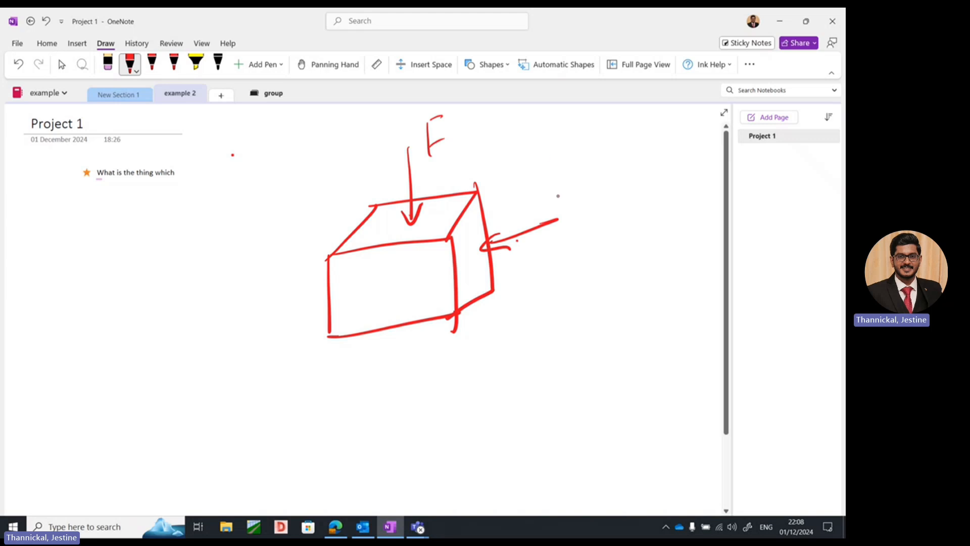
mouse_move(569, 202)
mouse_down()
mouse_move(584, 195)
mouse_move(572, 244)
mouse_move(586, 218)
mouse_up()
click(62, 65)
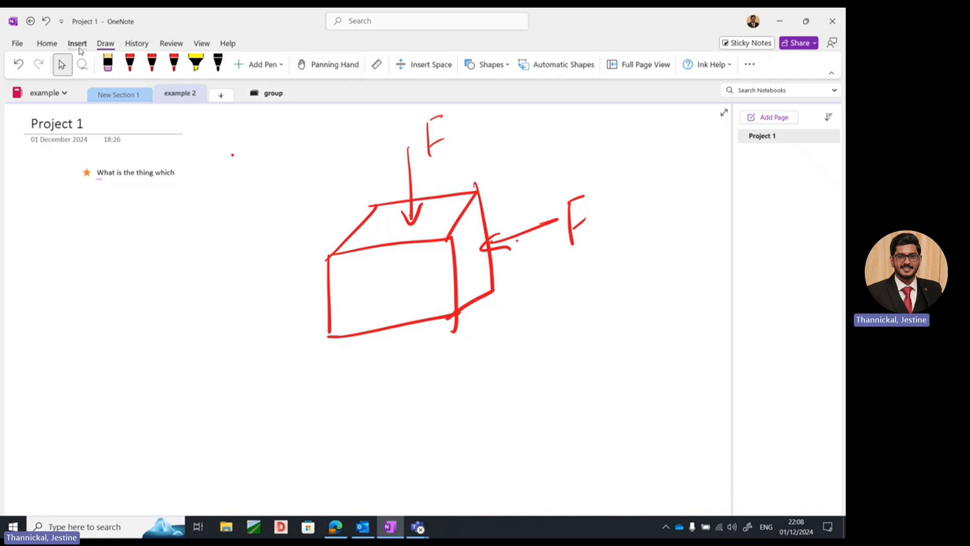
Step: Add a new section named "example 3" after example 2 in the example notebook
click(78, 45)
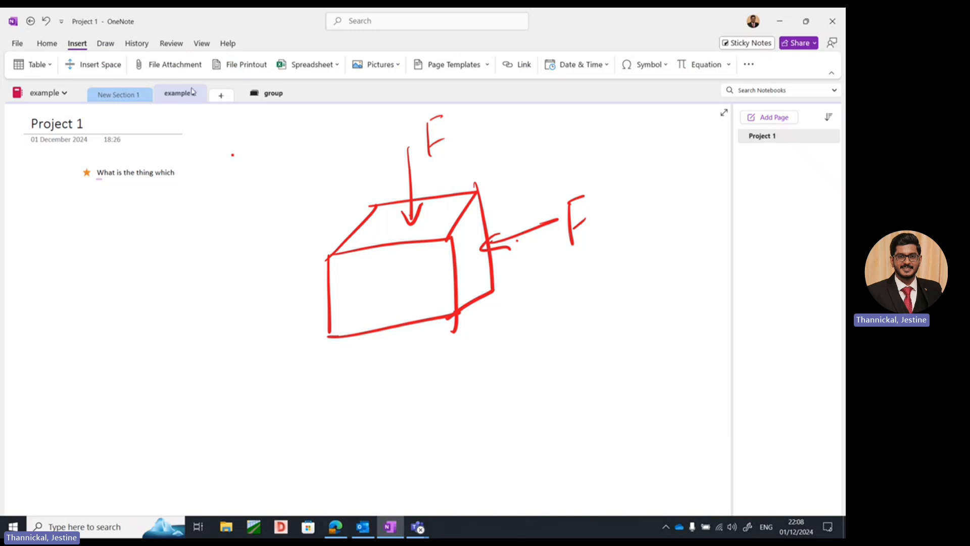
click(135, 95)
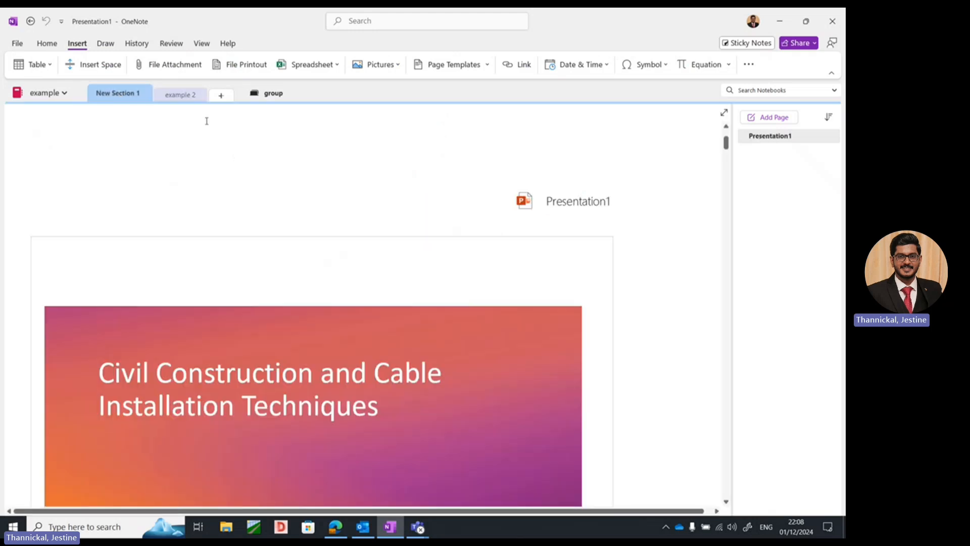
click(178, 95)
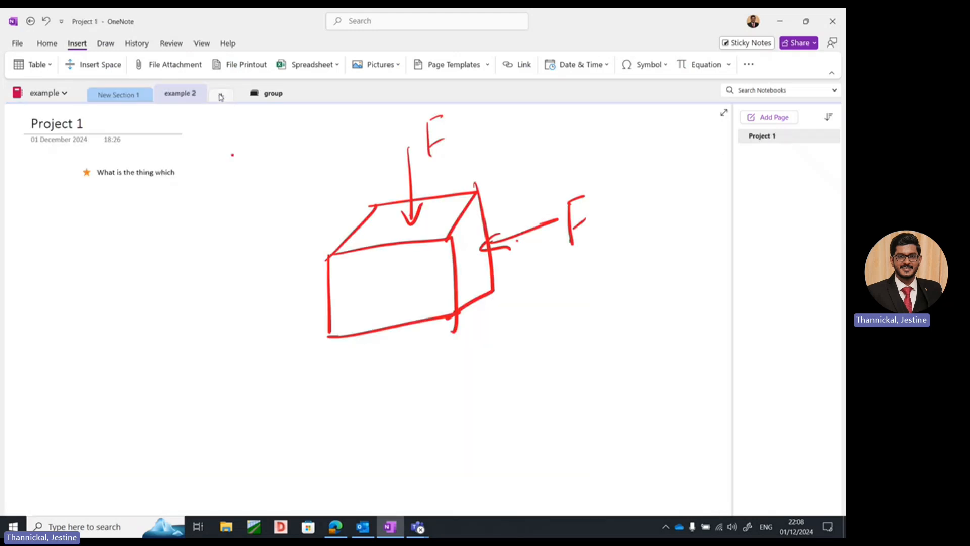
click(220, 96)
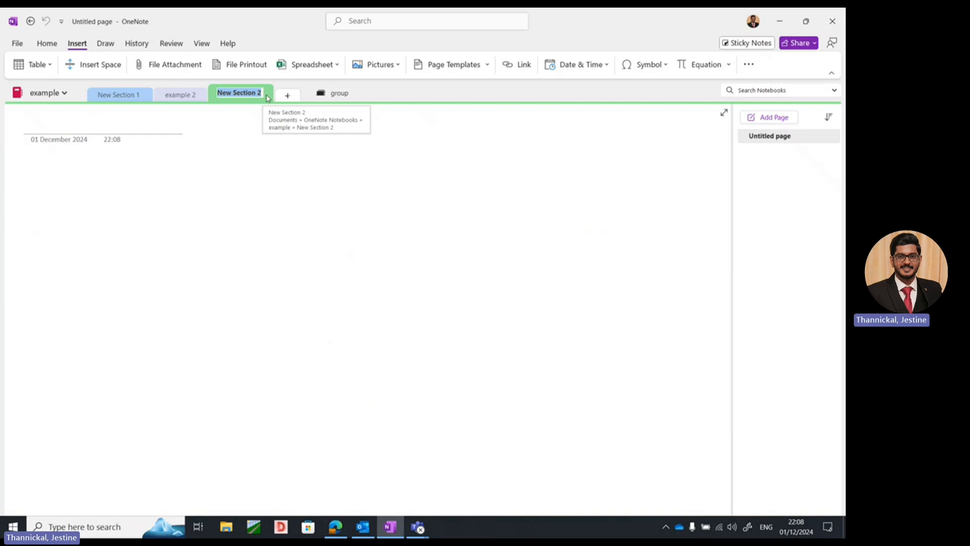
text(example 3)
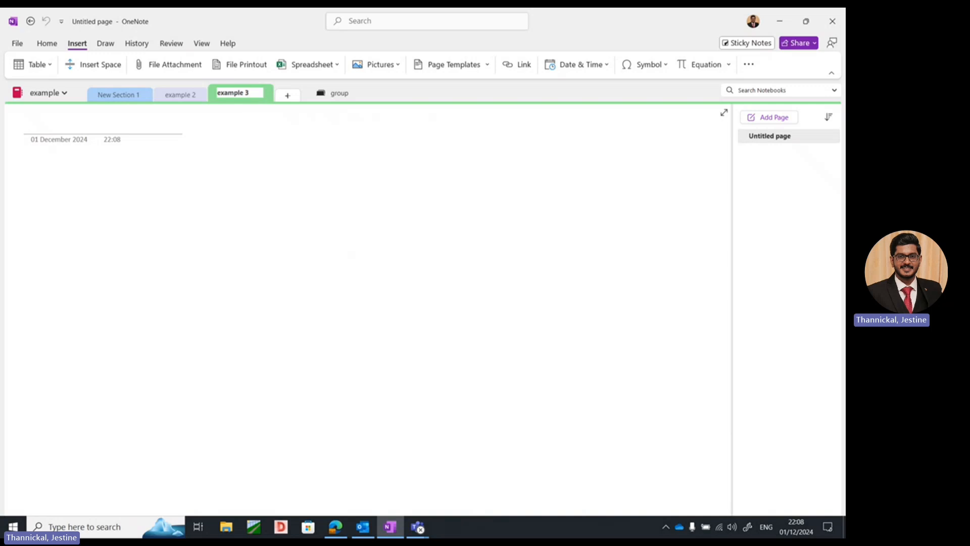
key(Return)
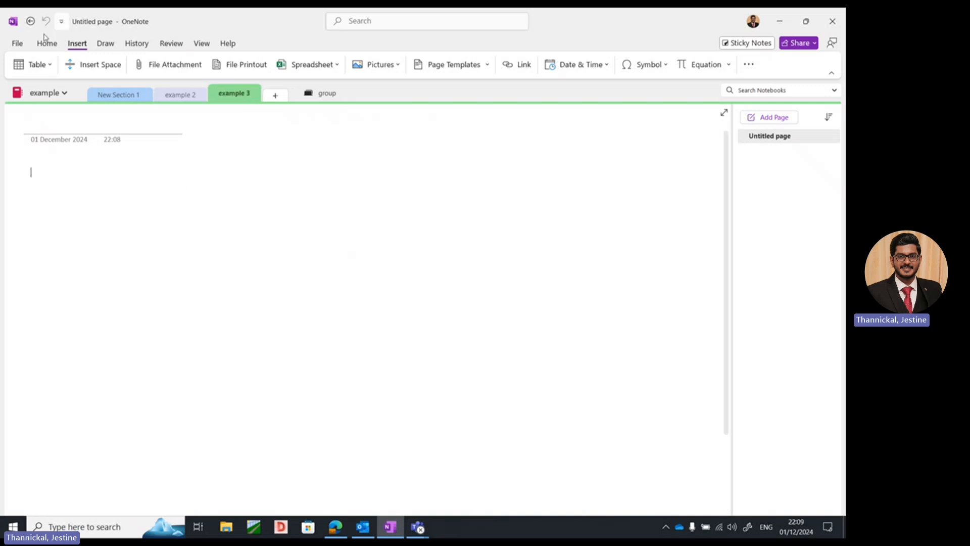
Step: Insert Presentation1.pptx as a printout on the untitled page of the example 3 section
click(187, 63)
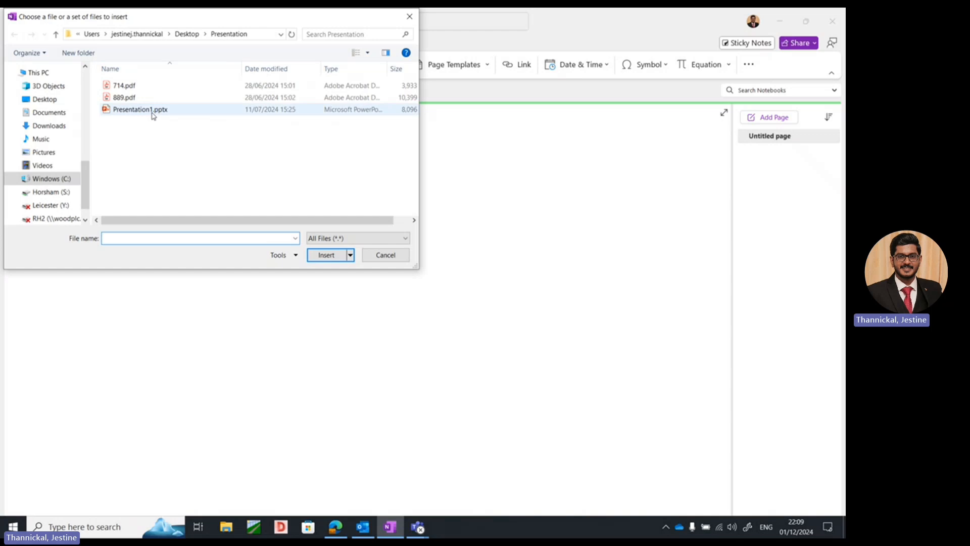
click(152, 112)
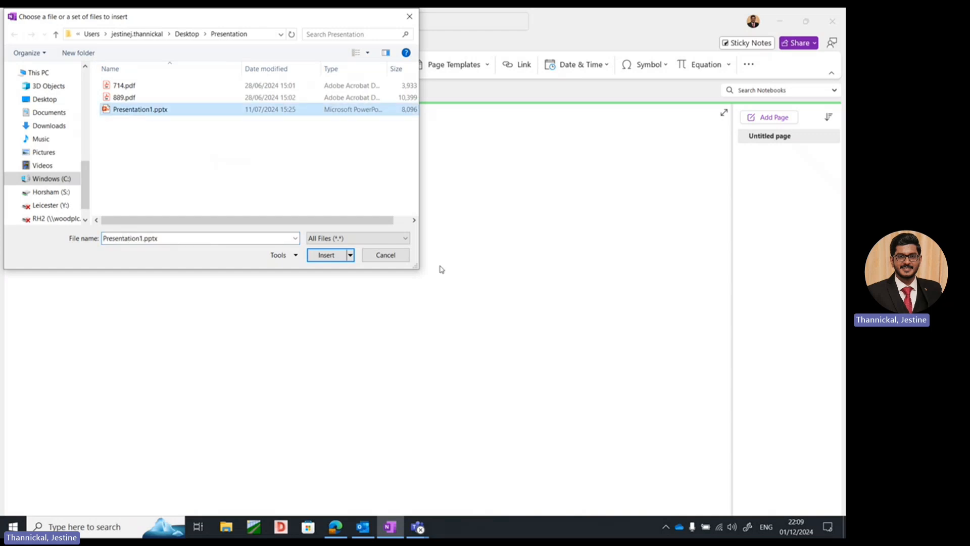
click(327, 257)
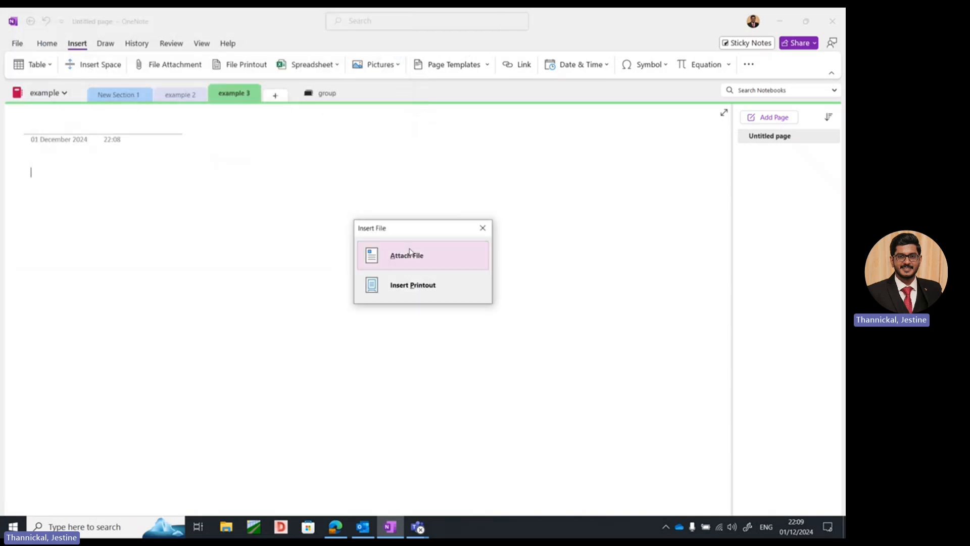
click(428, 282)
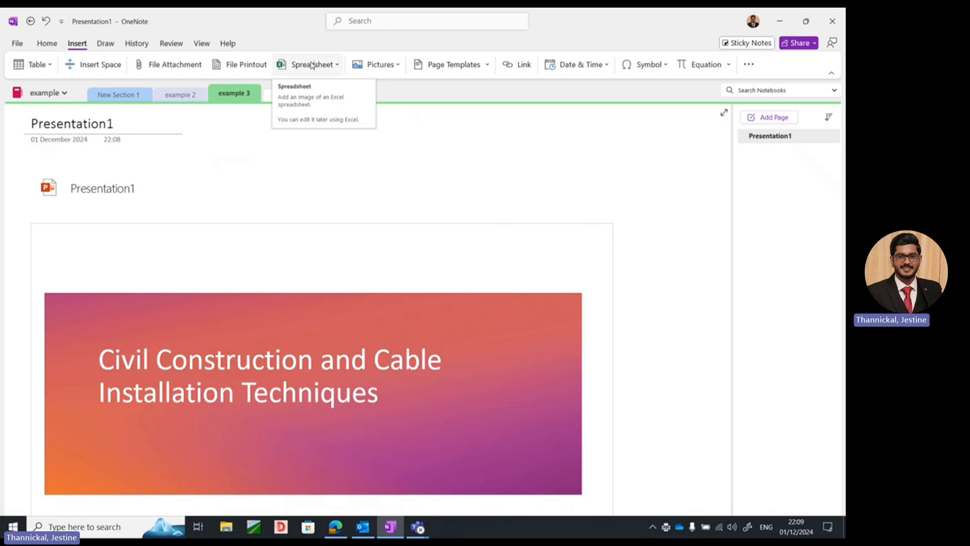
click(306, 66)
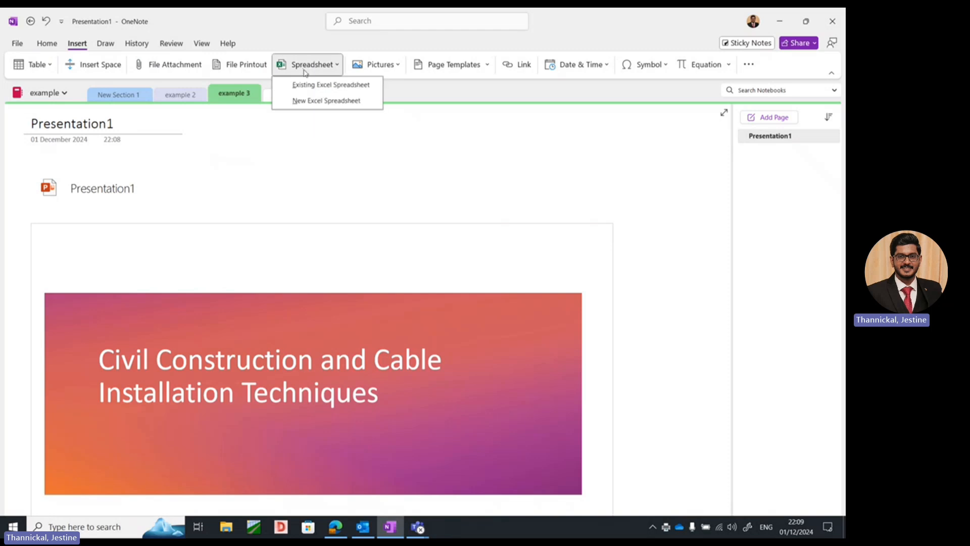
click(379, 65)
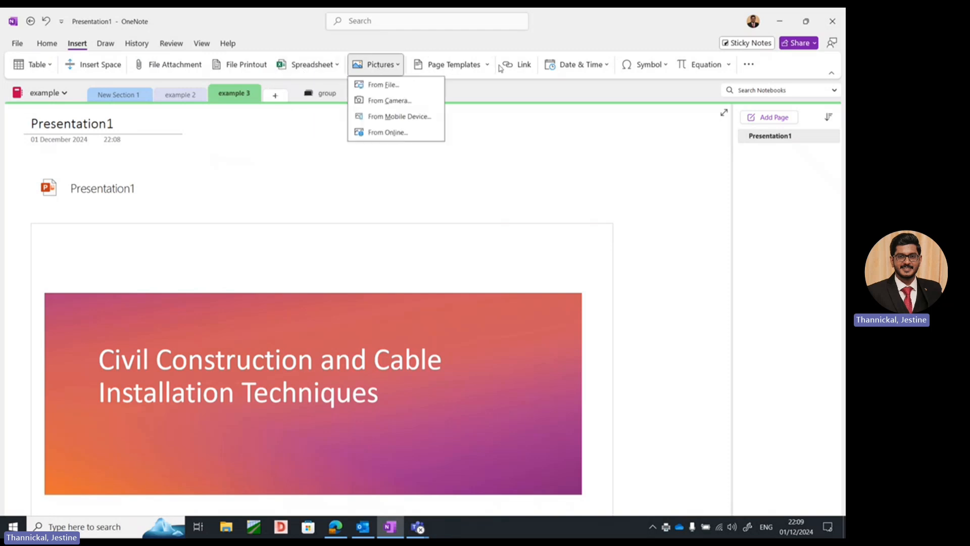
click(523, 66)
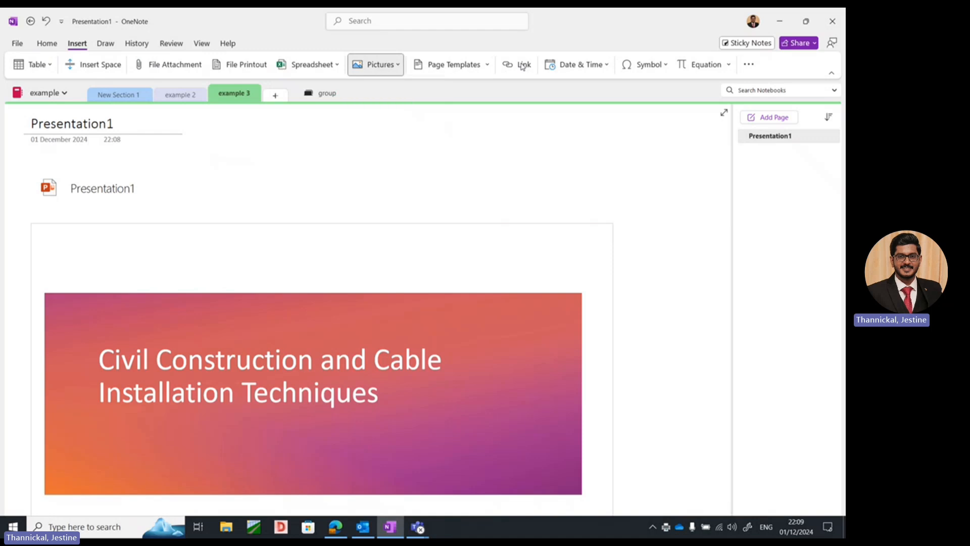
click(526, 140)
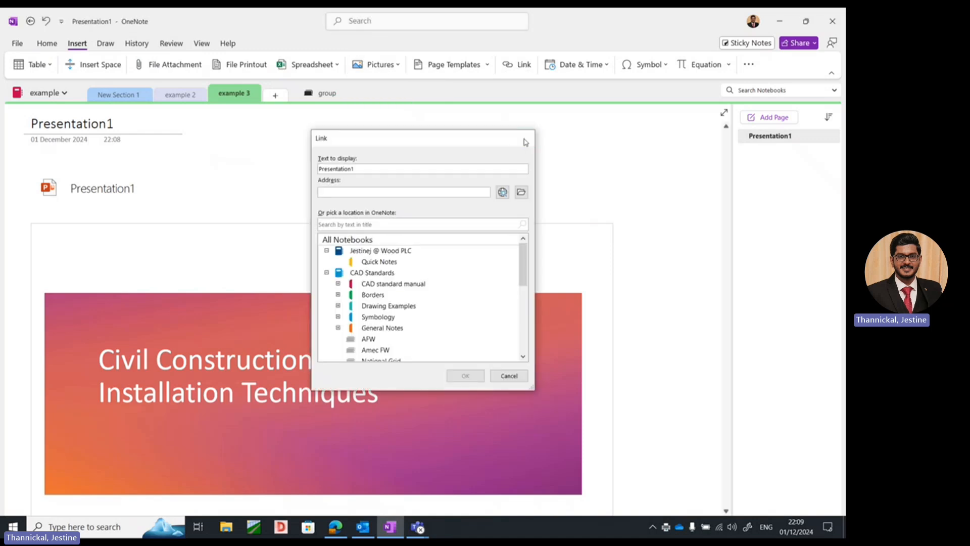
Step: Review the link options for the "What is the thing which" note text in the example 2 section without adding a link
click(180, 95)
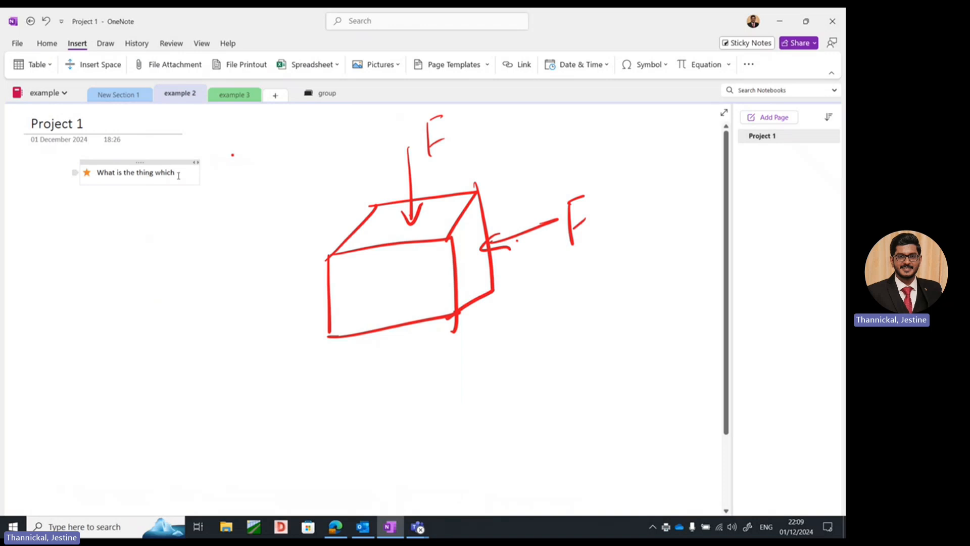
drag(177, 172, 96, 172)
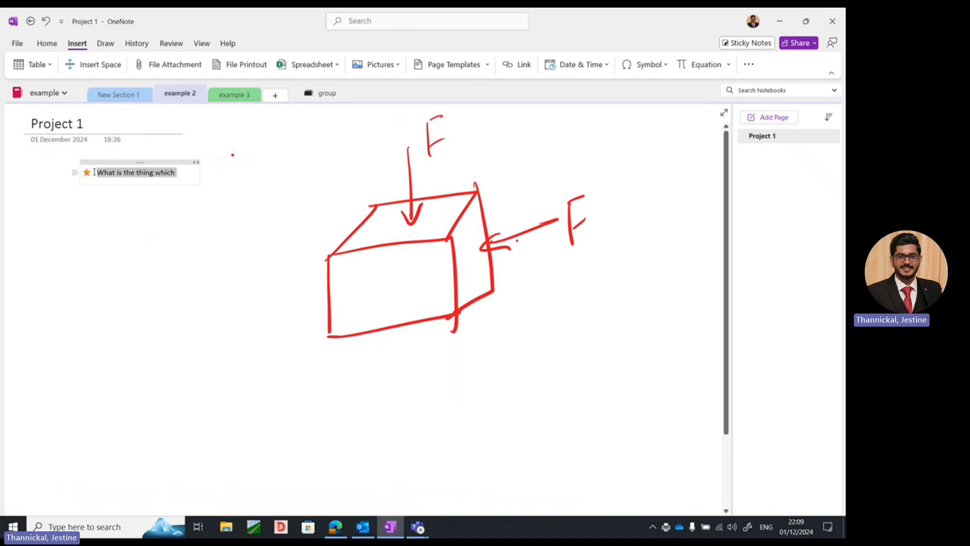
click(518, 64)
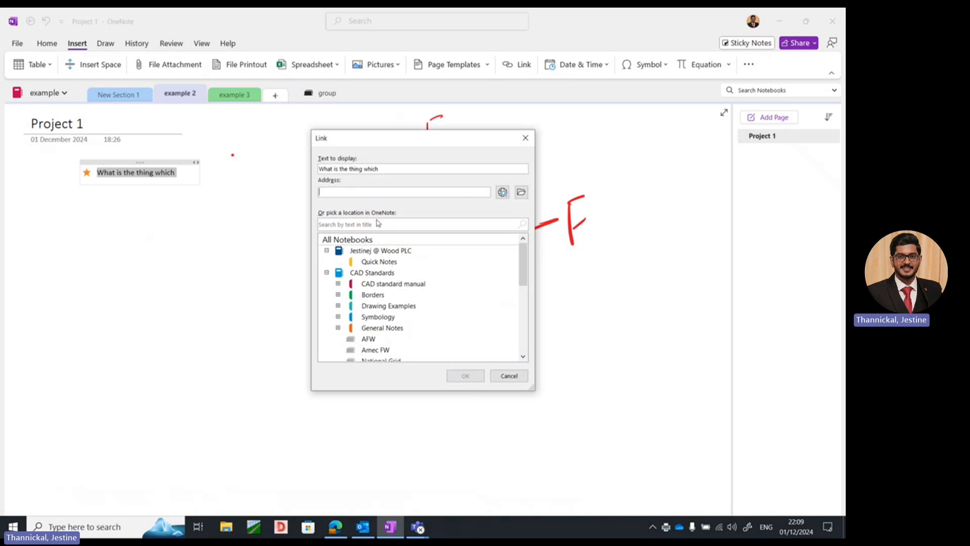
click(509, 375)
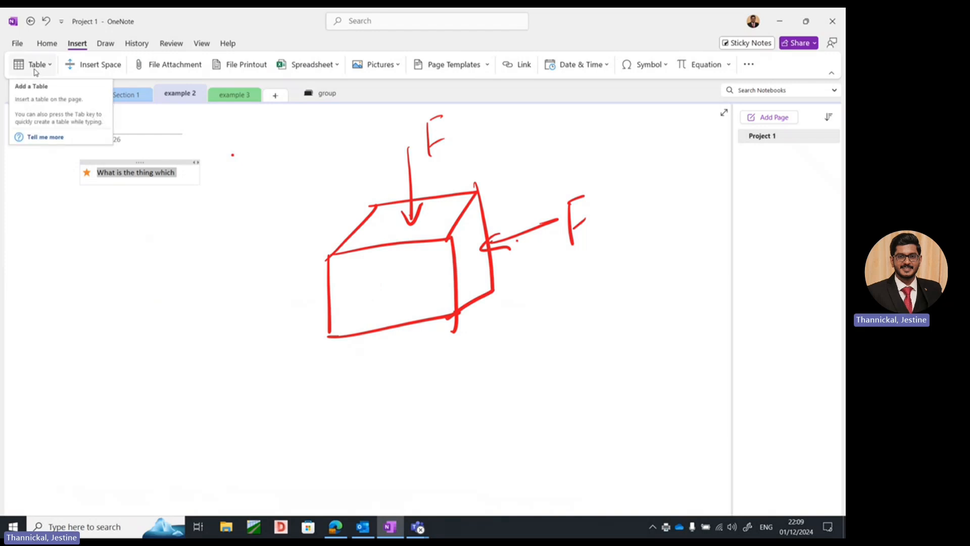
Step: Switch the Project 1 page to Full Page View and draw a small red squiggle below and left of the box
click(105, 43)
click(204, 45)
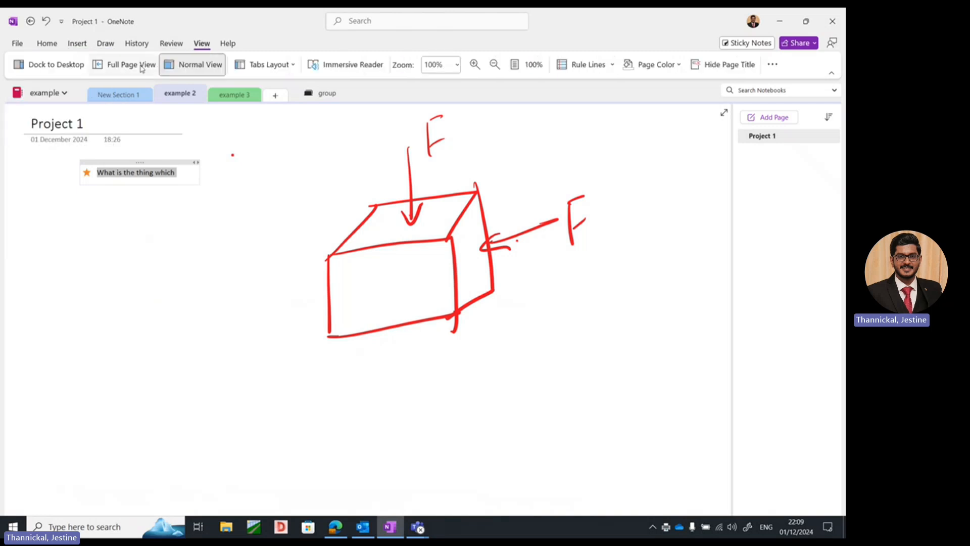
click(177, 66)
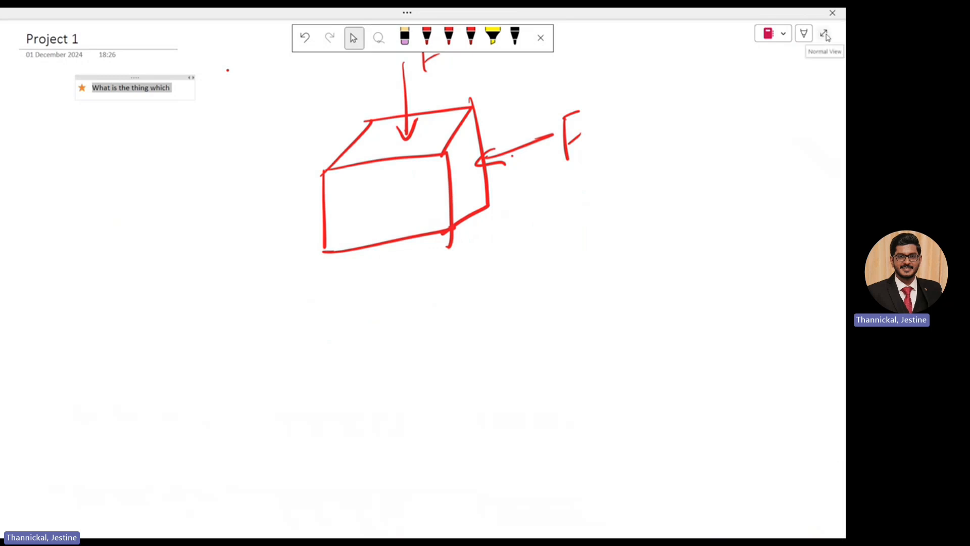
click(427, 38)
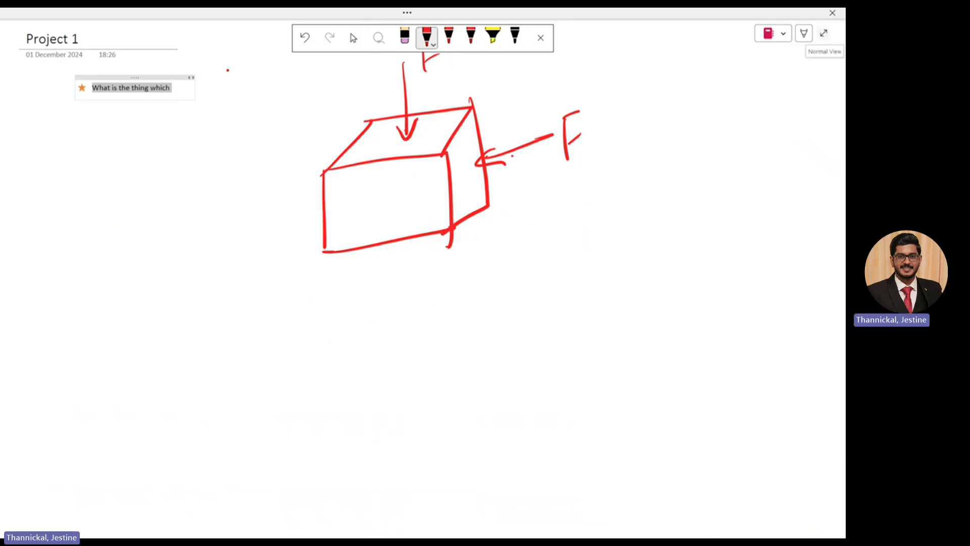
drag(231, 328, 252, 372)
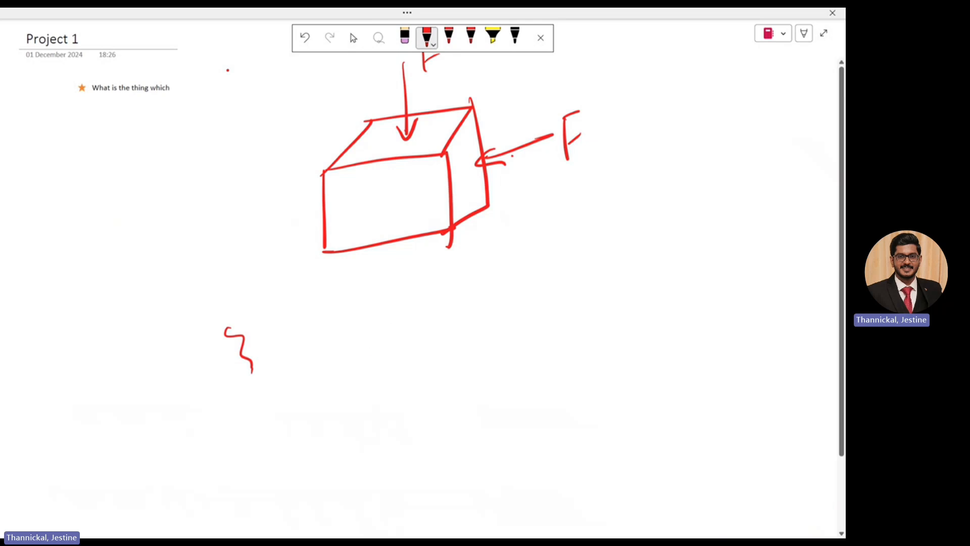
click(353, 38)
Step: Look over the writing space below the box sketch and back up on the Project 1 page
scroll(611, 405, down, 3)
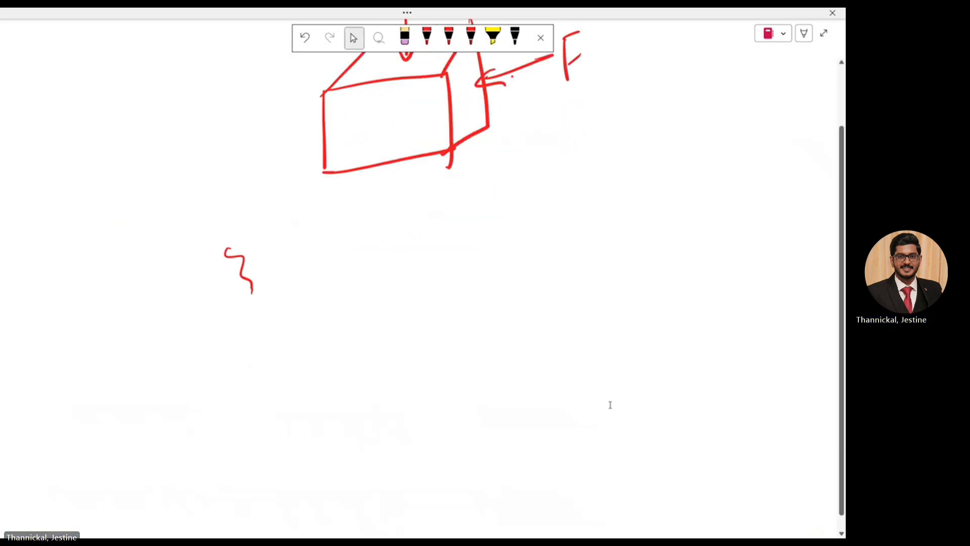
scroll(513, 375, down, 9)
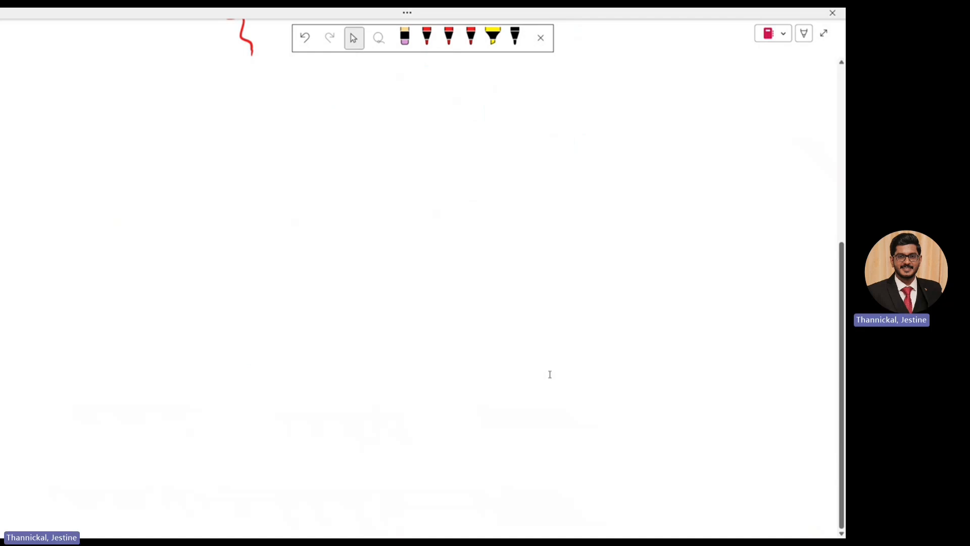
click(427, 38)
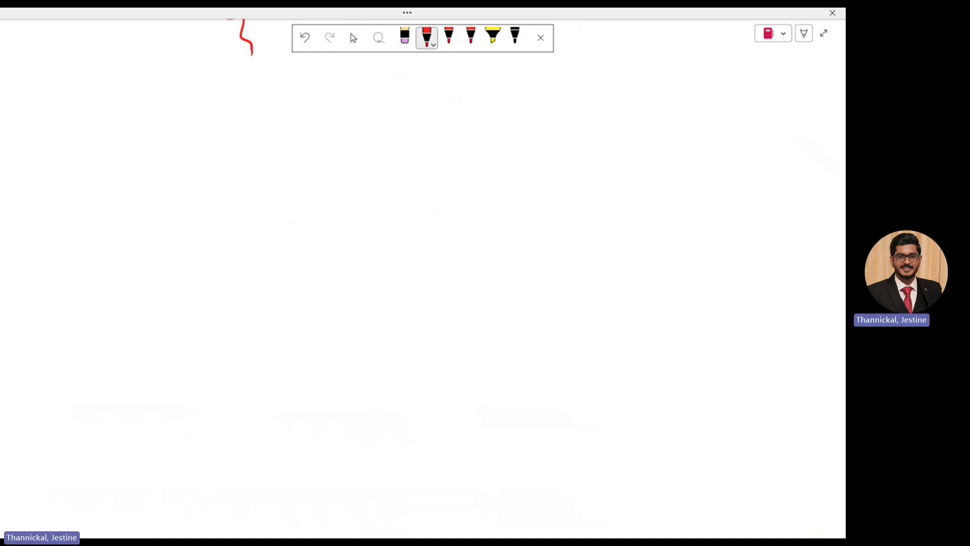
click(353, 38)
scroll(723, 382, down, 1)
scroll(723, 382, up, 8)
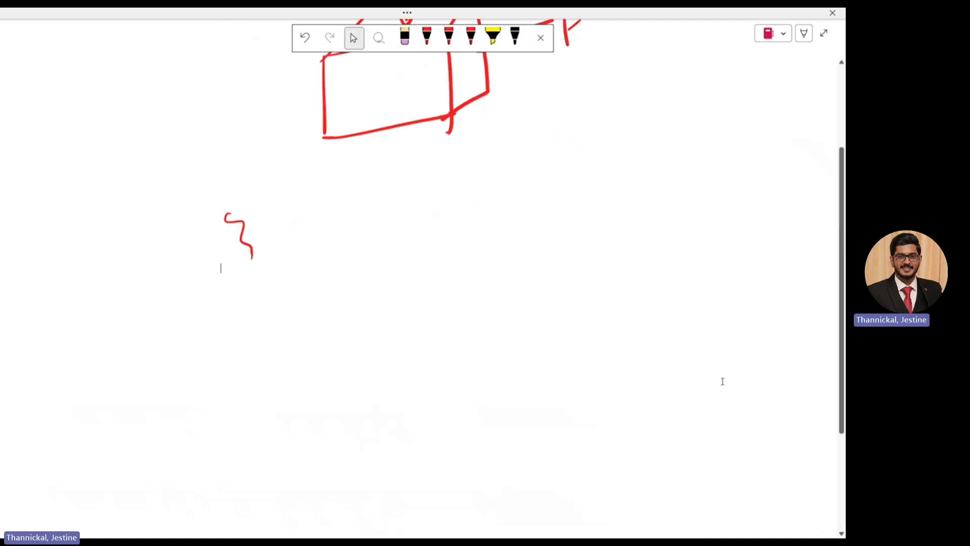
scroll(723, 382, down, 8)
scroll(723, 381, up, 12)
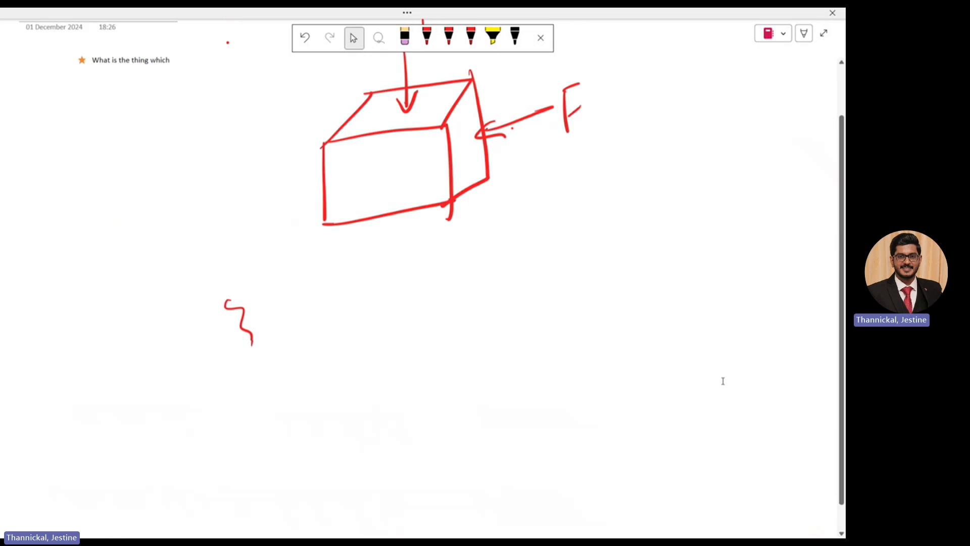
Step: Return the Project 1 page to Normal View and look at the notebook's sharing options
click(824, 33)
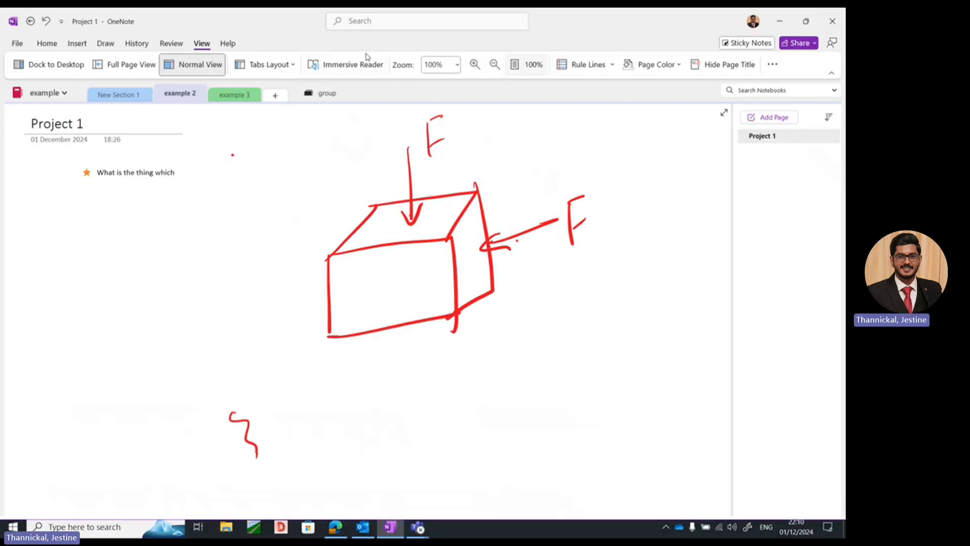
click(814, 43)
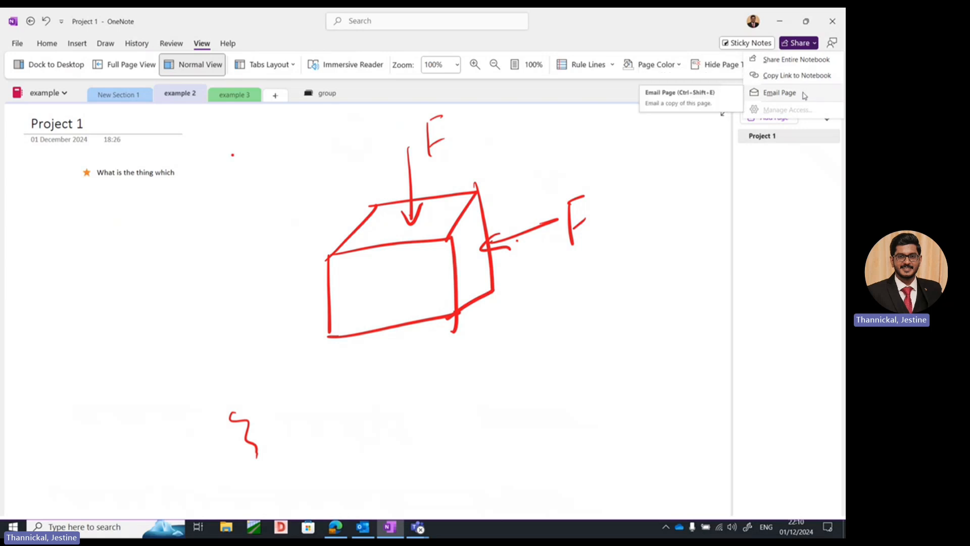
click(56, 47)
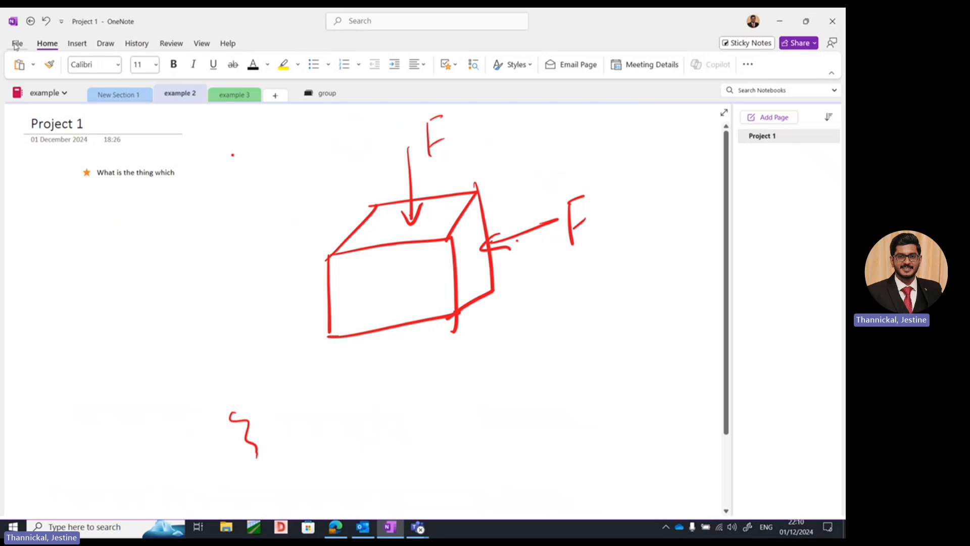